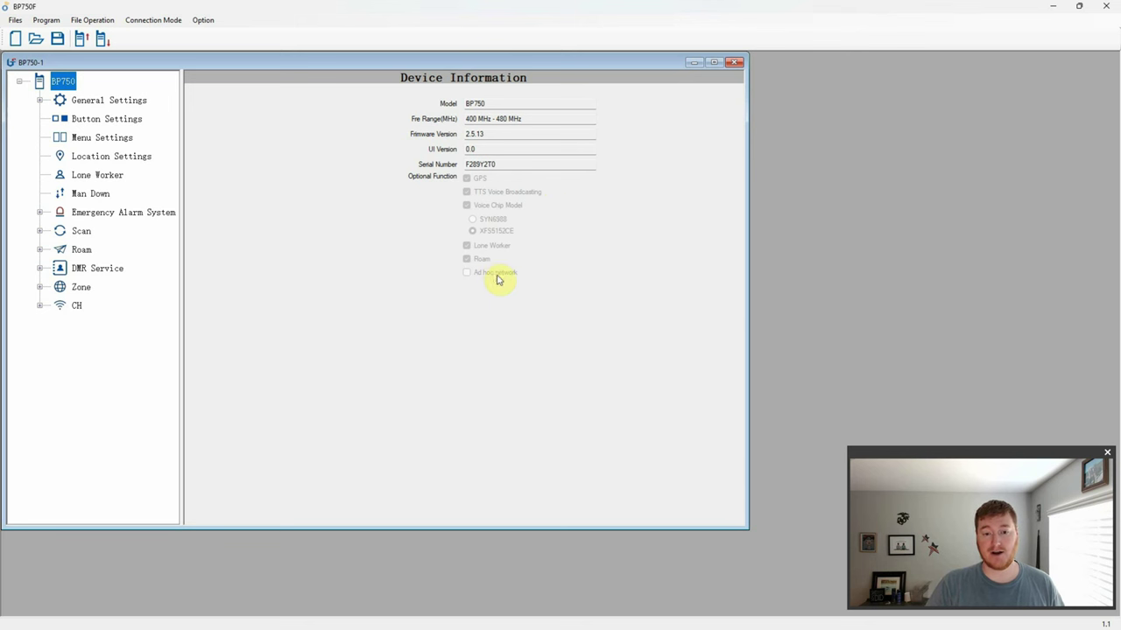
Step: Open the Basic Settings page under General Settings and review the device, power saving and preset channel options
left_click(39, 101)
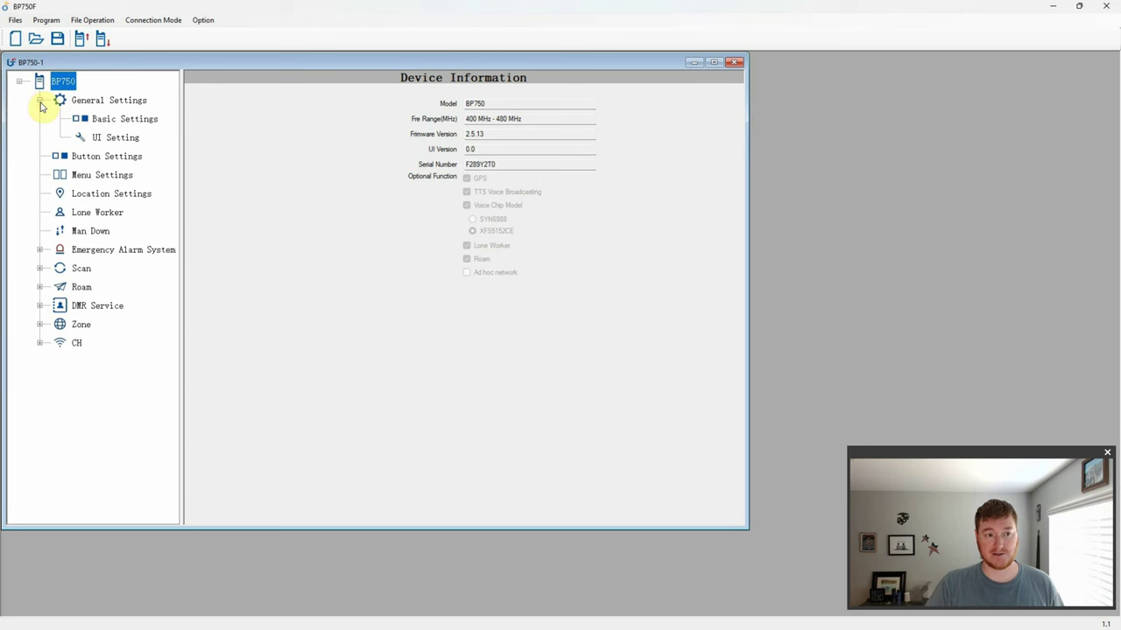
left_click(107, 99)
left_click(129, 118)
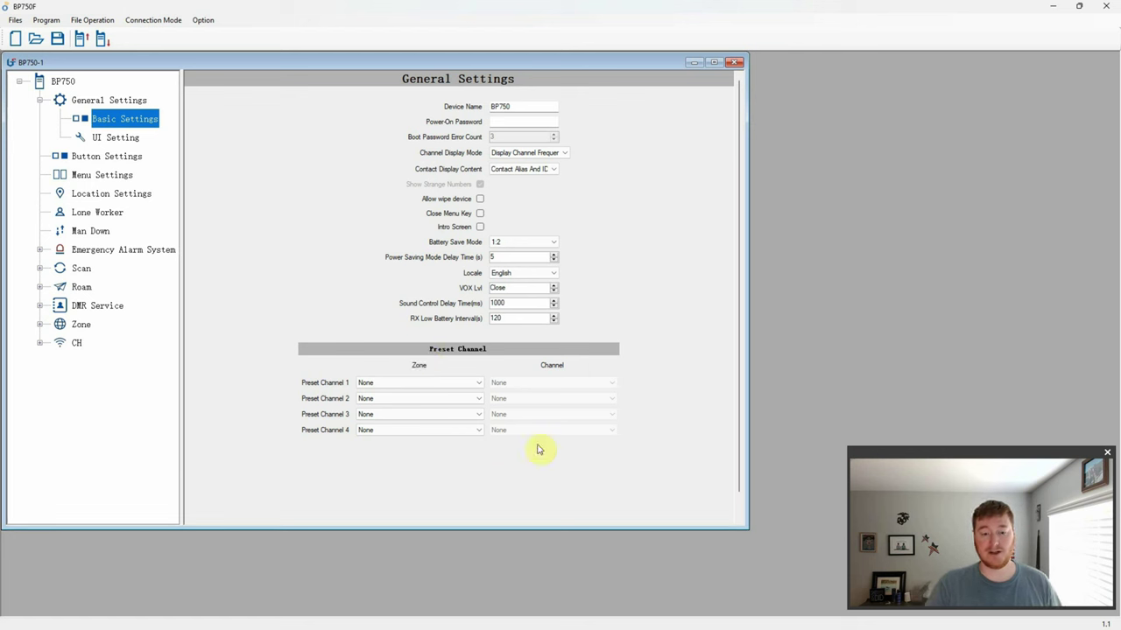
Step: Review the UI Setting page from the speaker choices and tone settings through to the button lock options
left_click(126, 140)
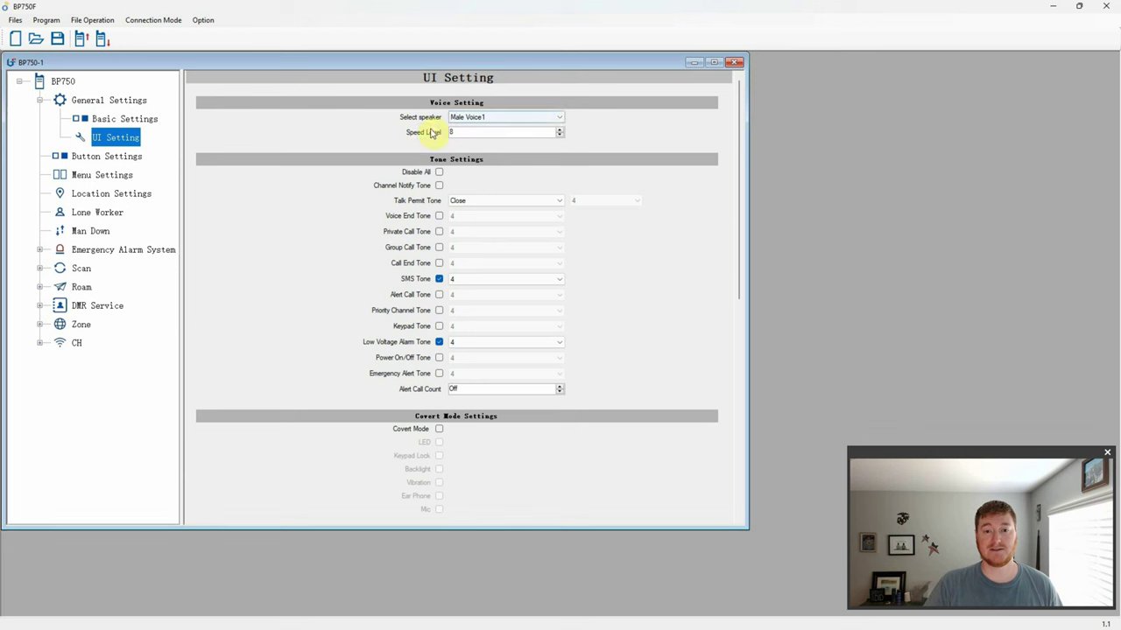
left_click(560, 116)
left_click(560, 117)
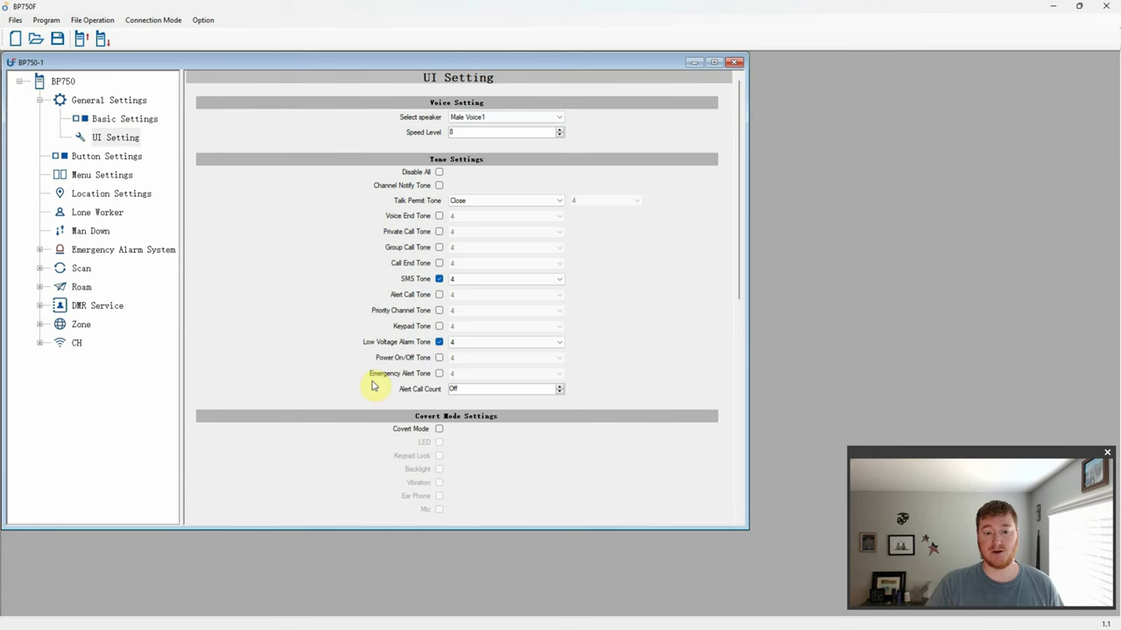
scroll(370, 385, "down", 3)
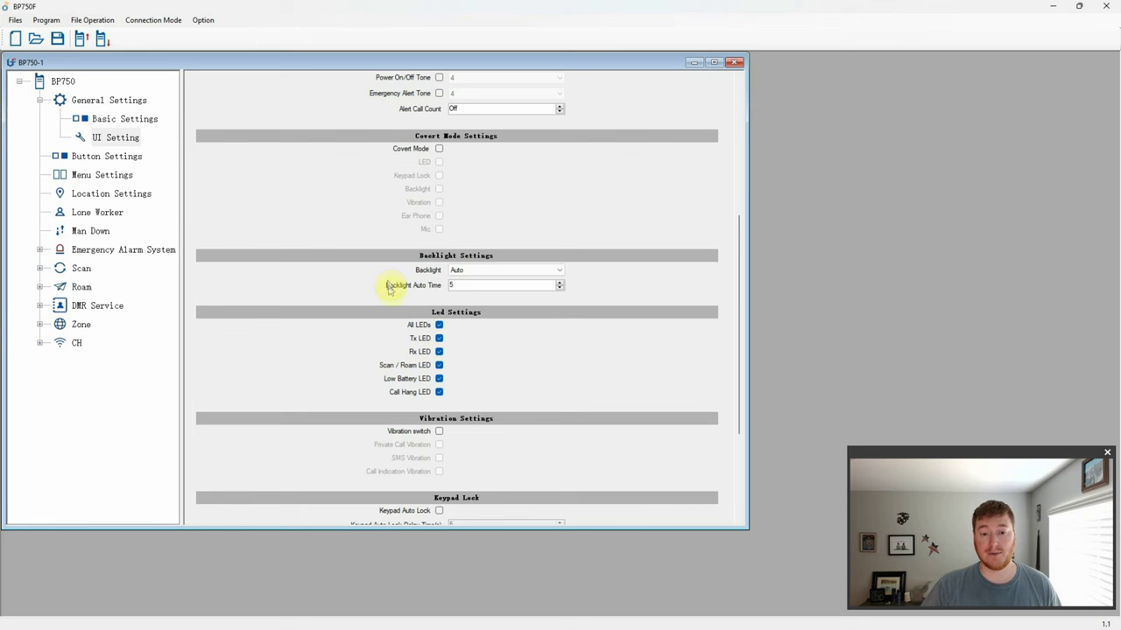
scroll(394, 298, "down", 3)
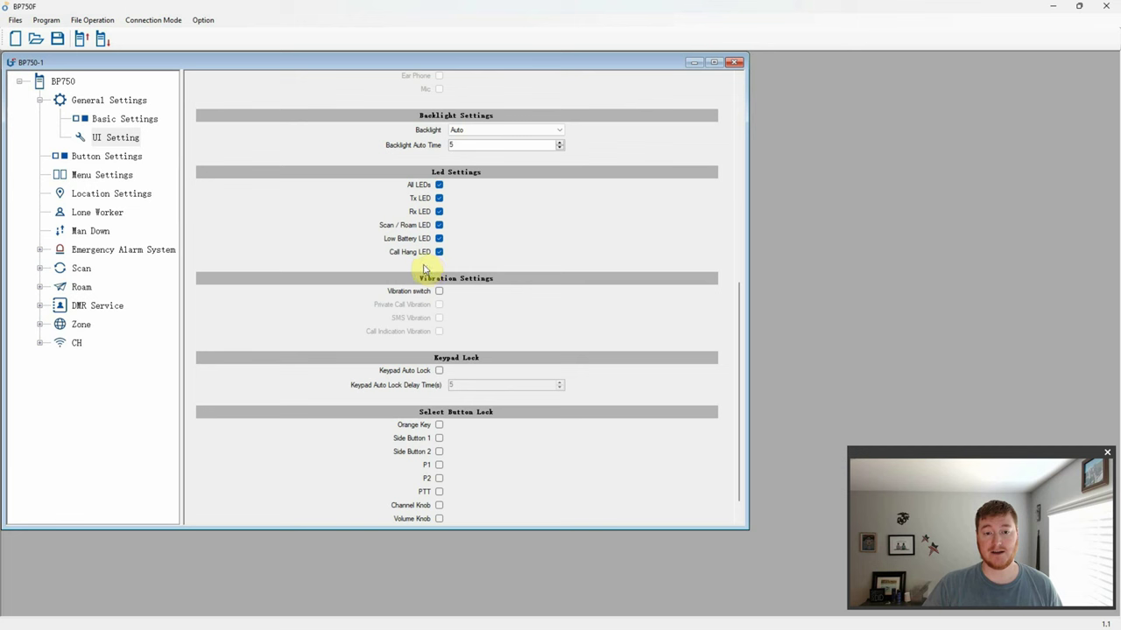
scroll(345, 298, "down", 1)
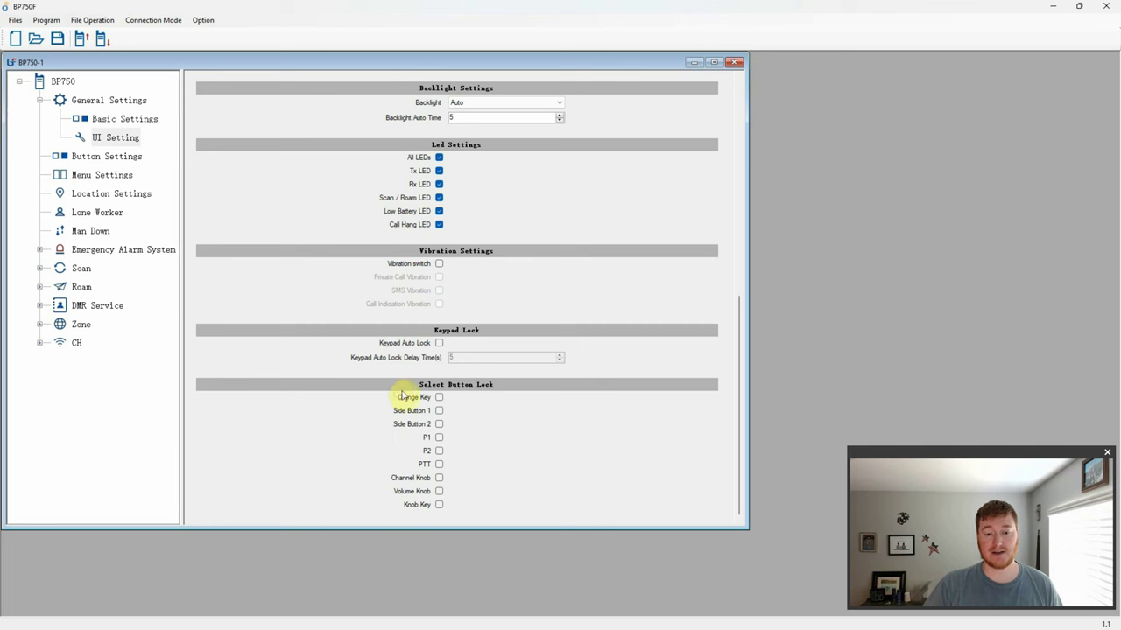
Step: Review the Button Settings page and look through the functions available for the Orange Key's short press
left_click(111, 158)
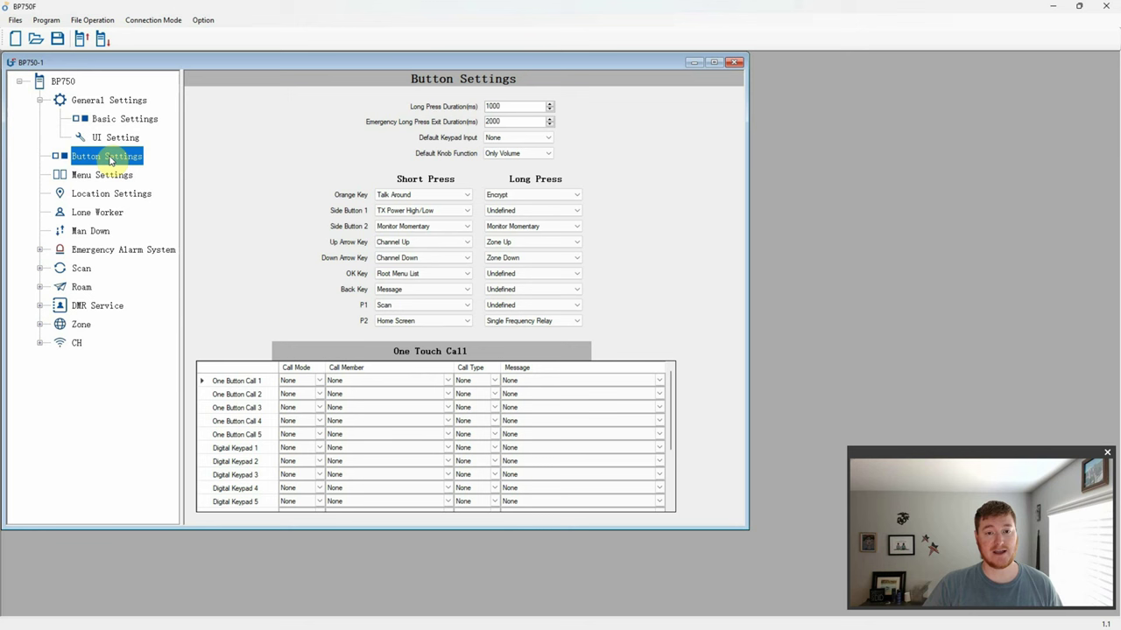
left_click(418, 242)
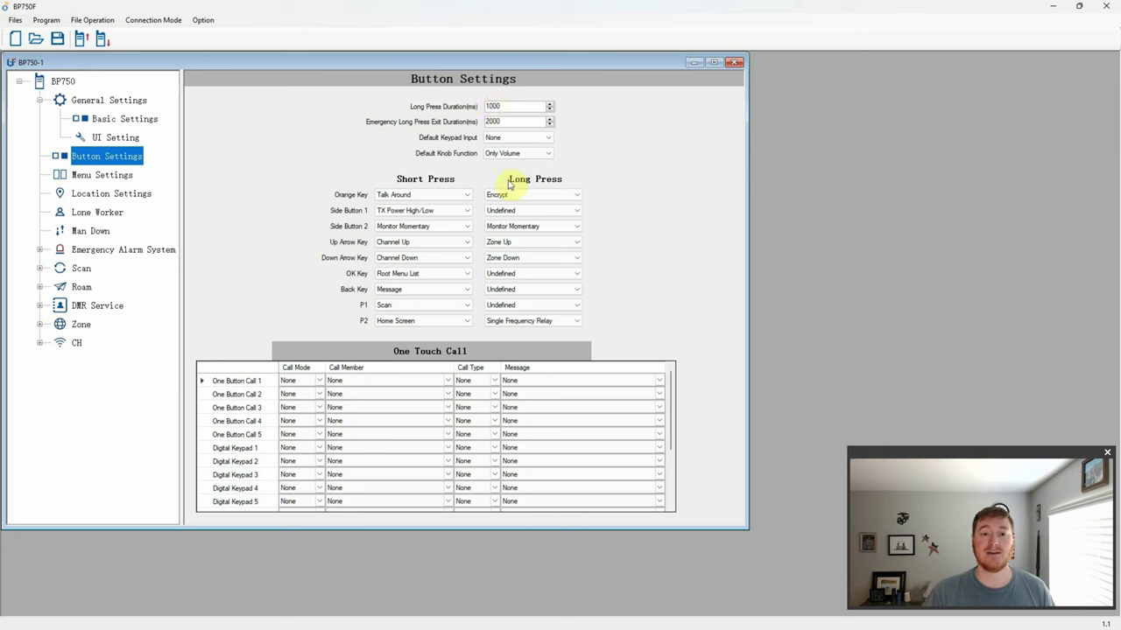
left_click(465, 196)
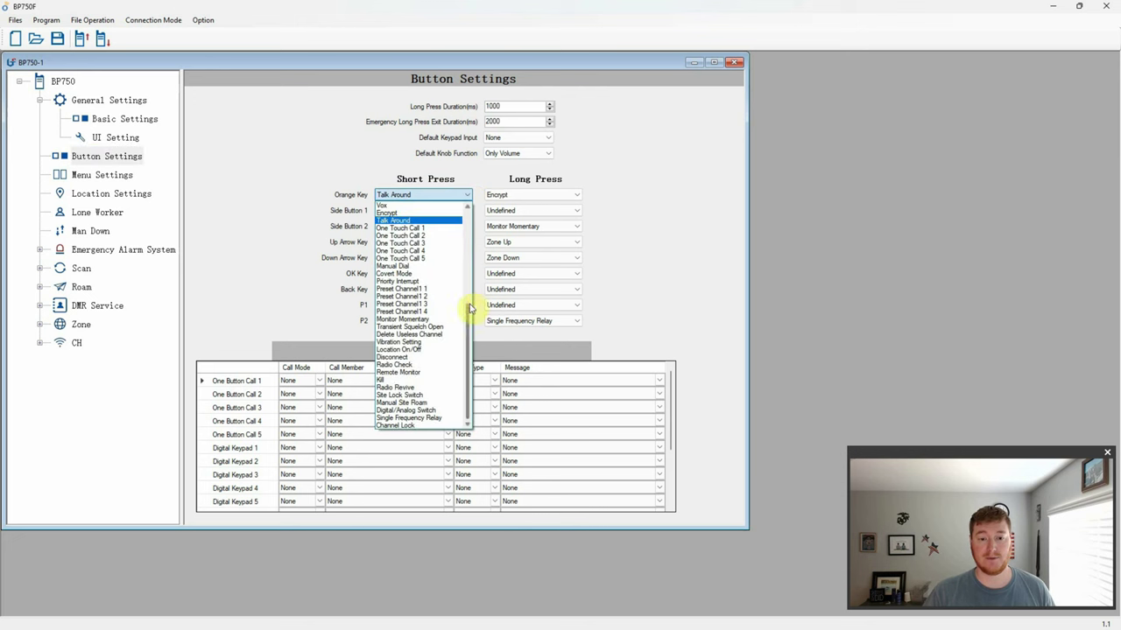
left_click_drag(467, 312, 480, 227)
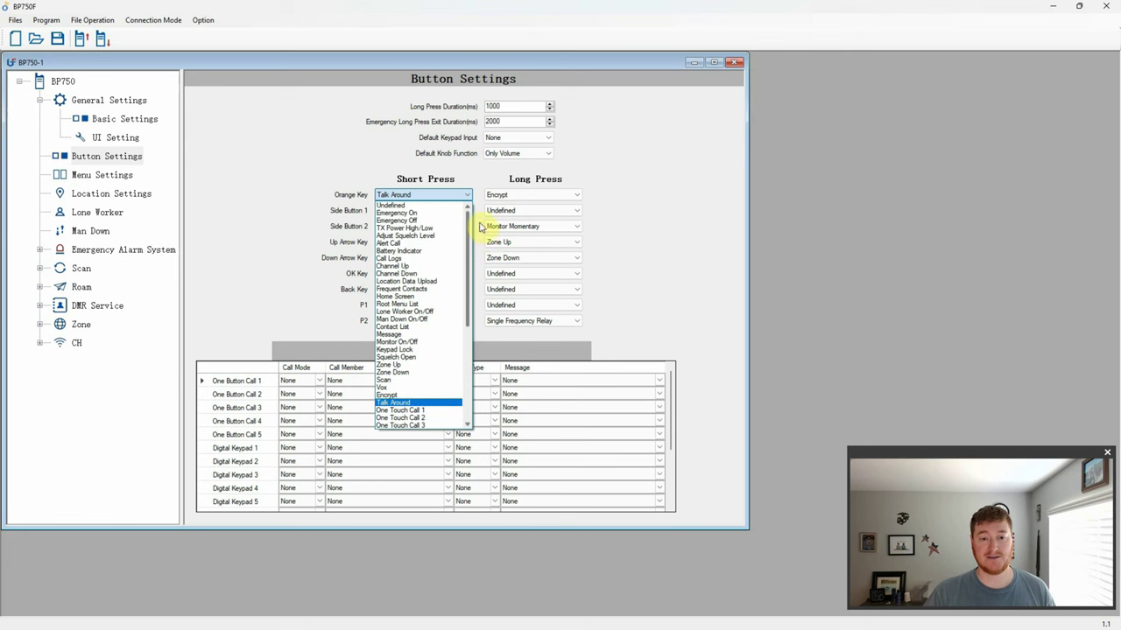
left_click(289, 232)
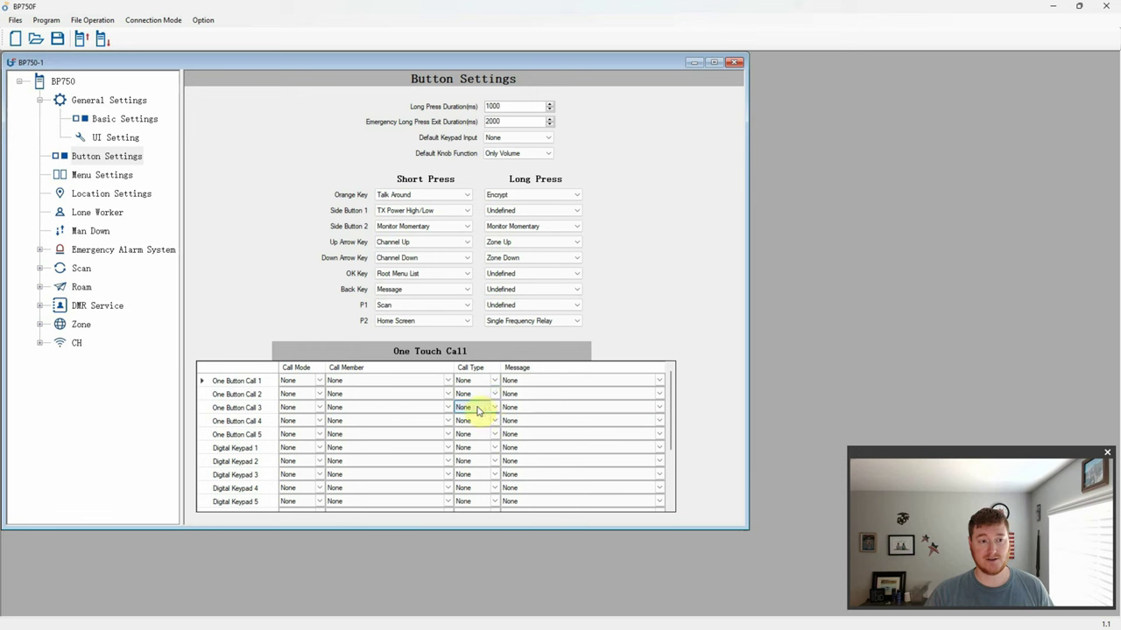
Step: Review the radio menu items on the Menu Settings page, from Utilities and Channel to Control Service and Message
left_click(97, 178)
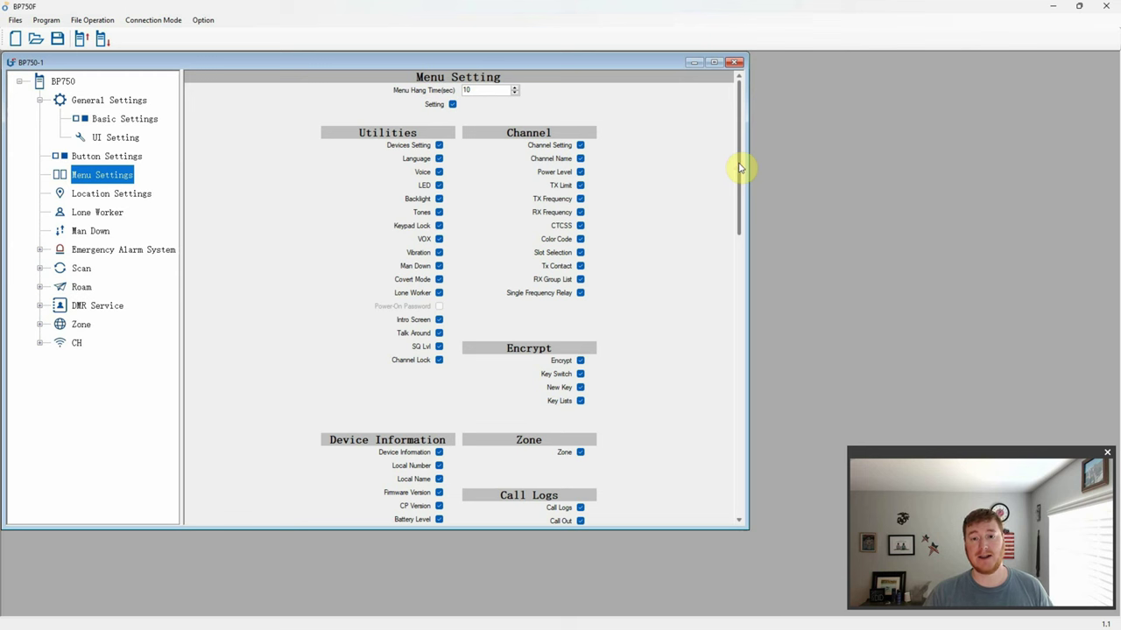
scroll(738, 167, "down", 1)
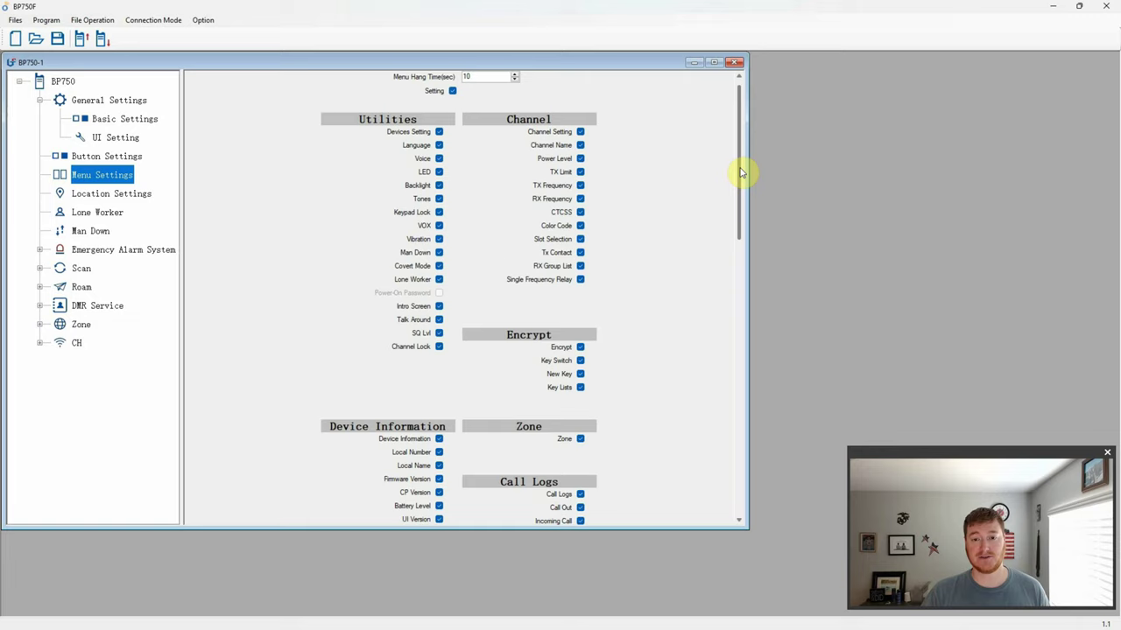
mouse_move(741, 173)
left_mouse_down()
mouse_move(741, 192)
mouse_move(733, 157)
left_mouse_up()
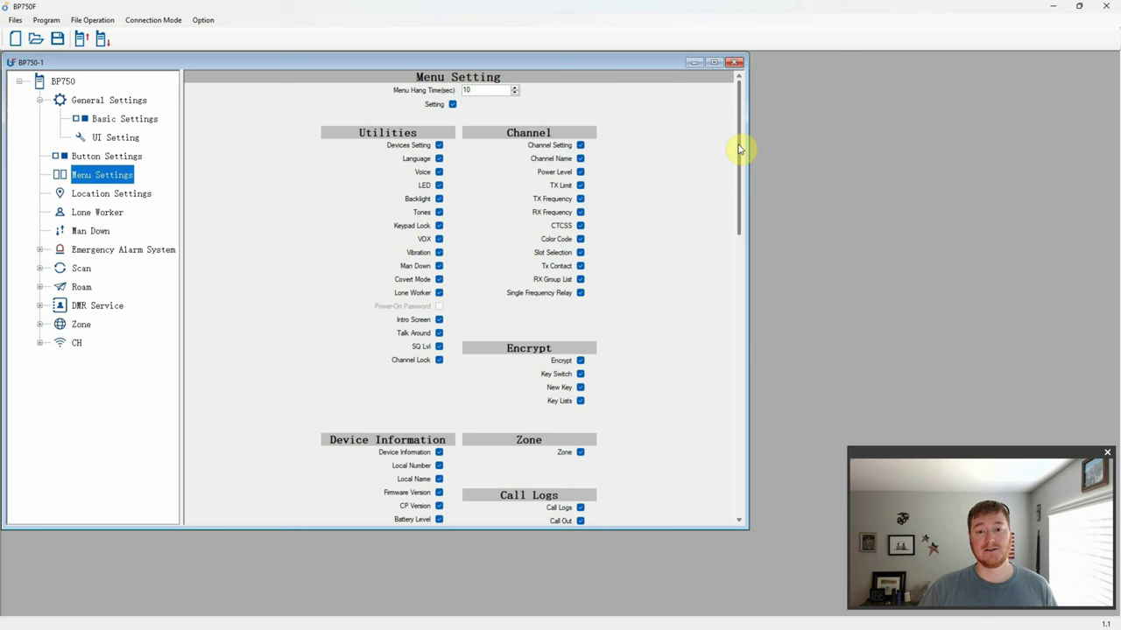
left_click_drag(738, 149, 762, 301)
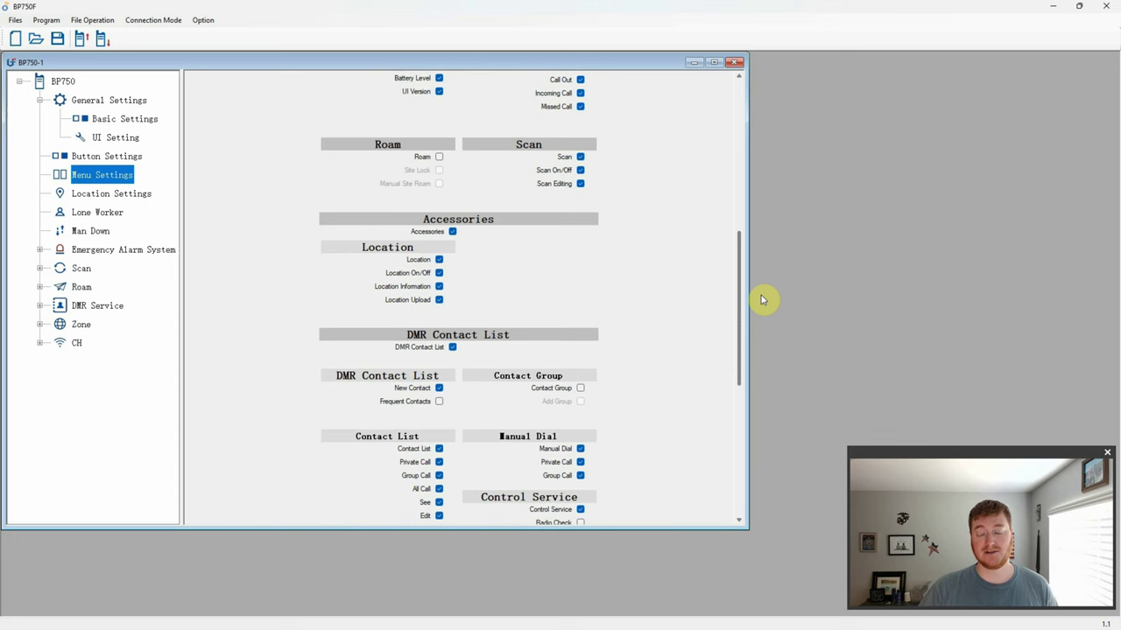
left_click_drag(762, 300, 764, 420)
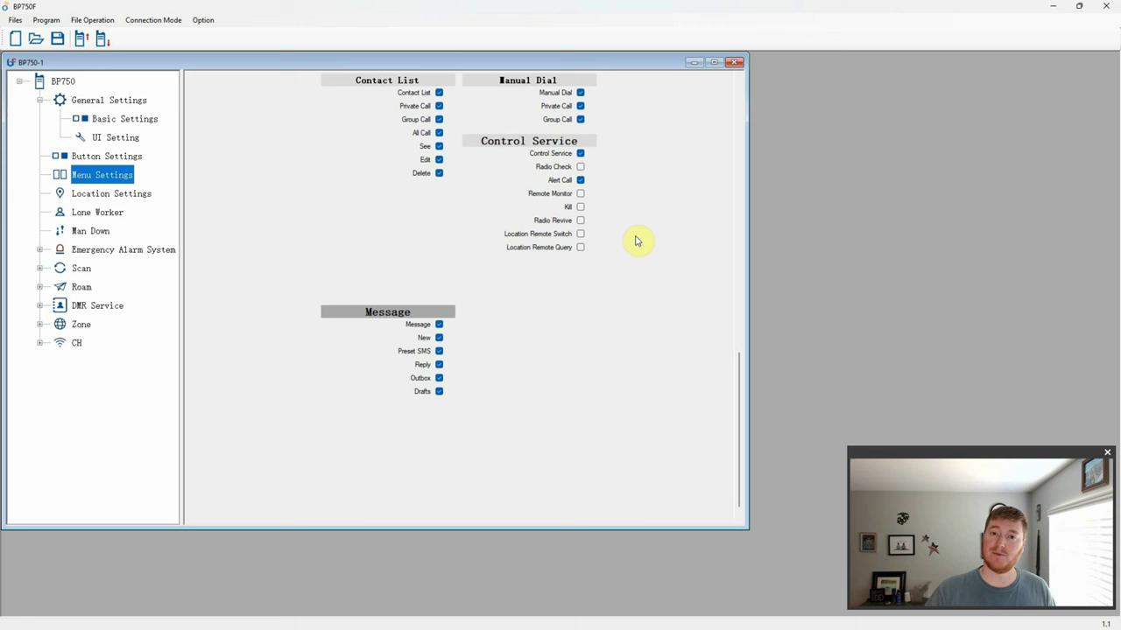
Step: Review the Location Settings and Lone Worker pages, ending on the Man Down page
left_click(127, 197)
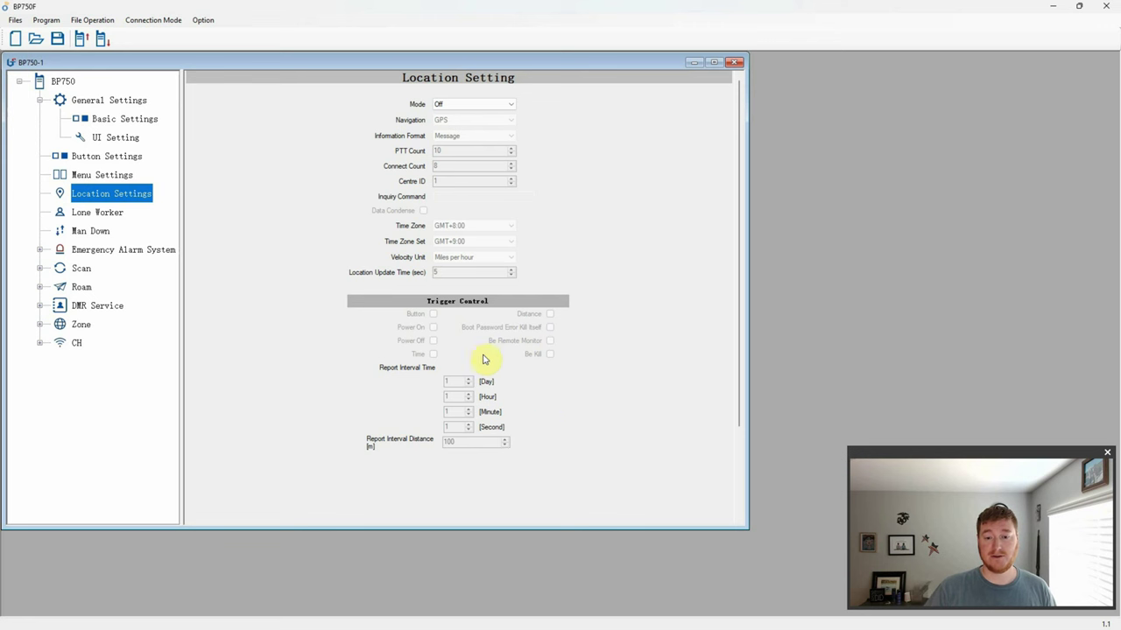
left_click(101, 213)
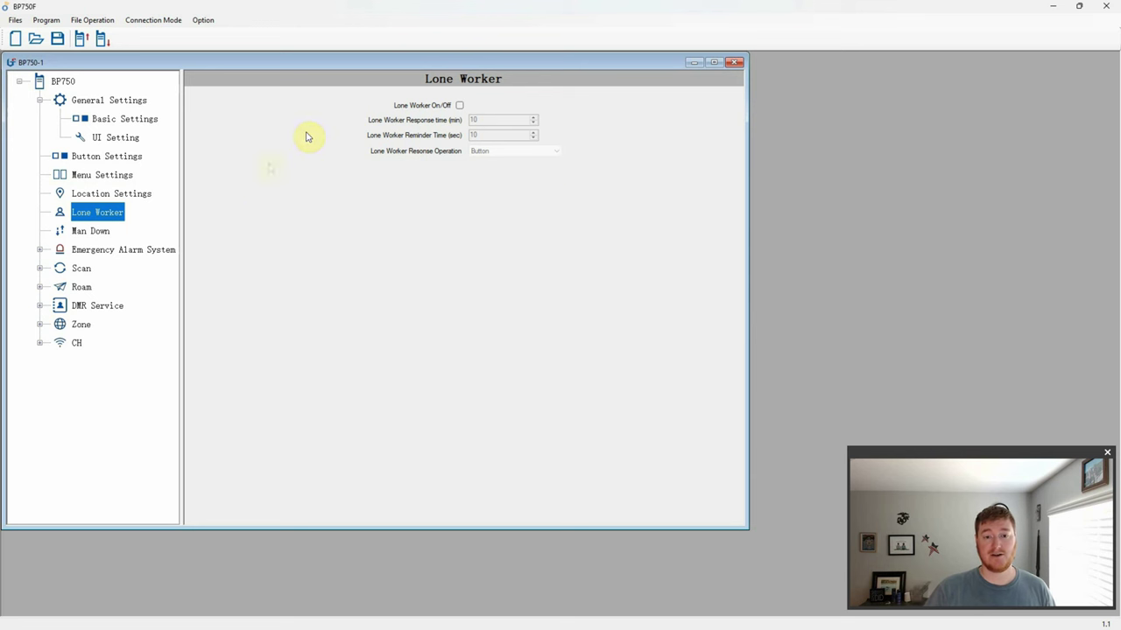
left_click(94, 232)
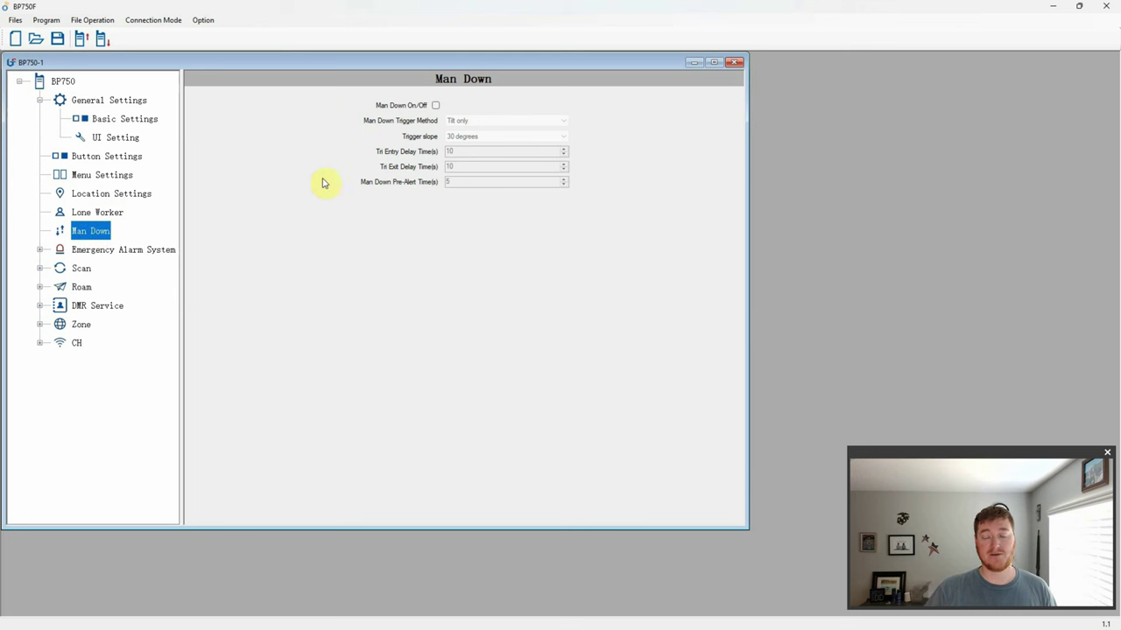
Step: Enable Man Down temporarily to inspect the Trigger slope choices, leaving the feature disabled
left_click(434, 106)
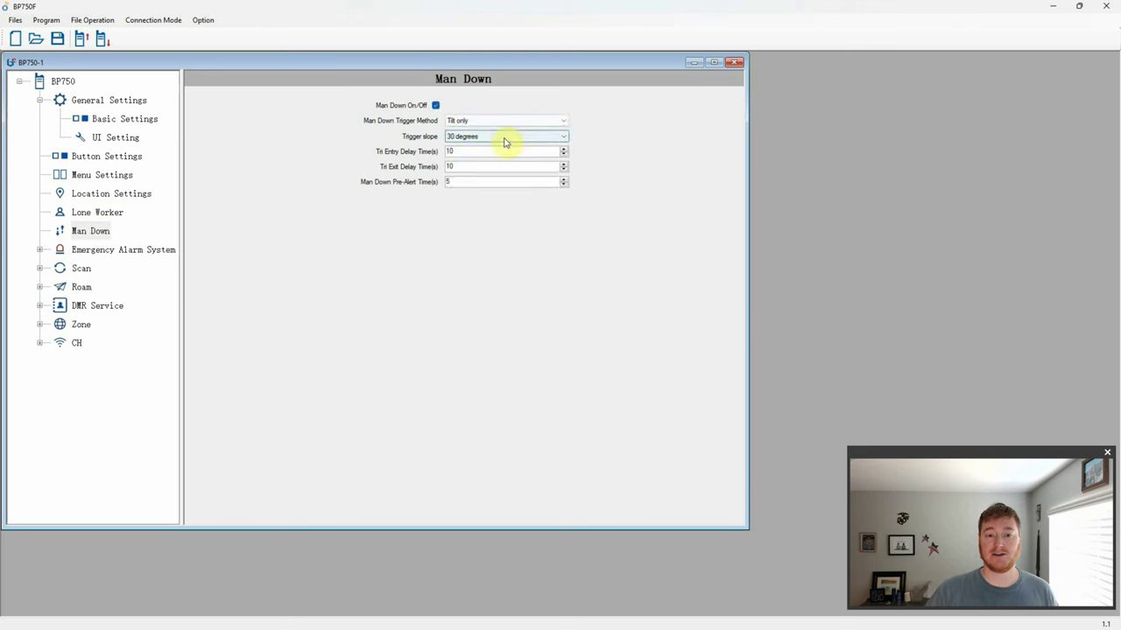
left_click(543, 137)
left_click(551, 138)
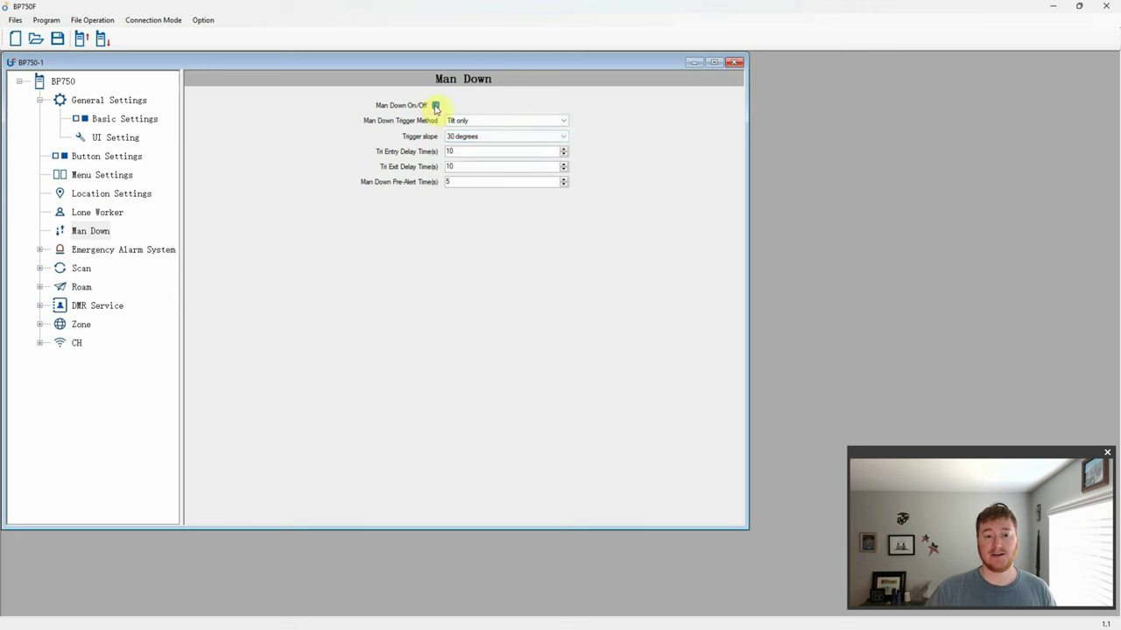
left_click(435, 106)
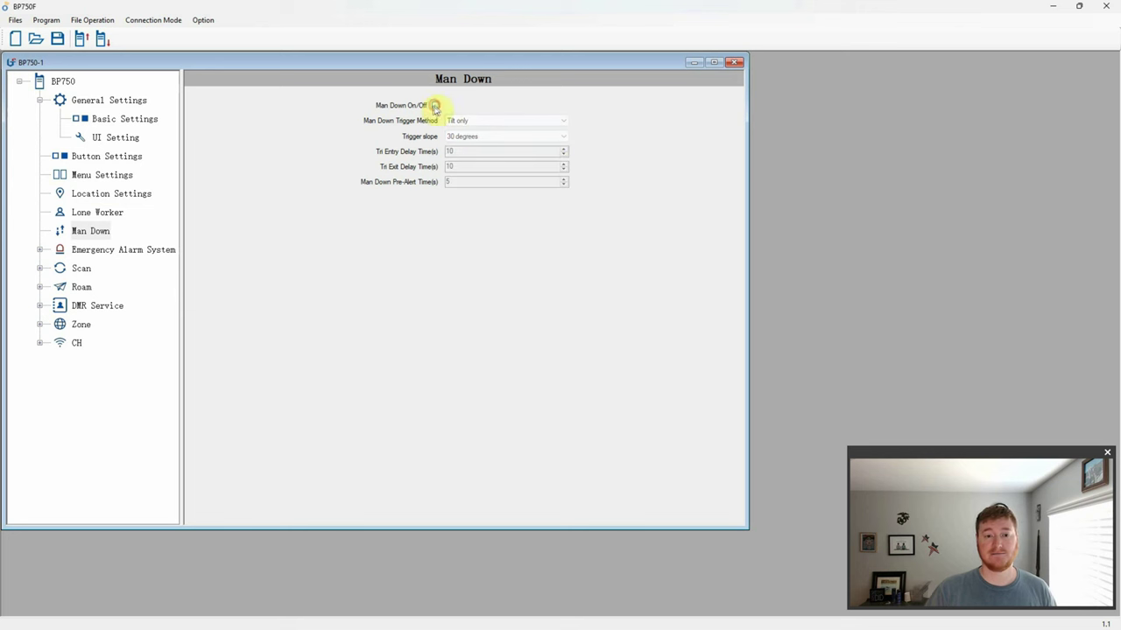
Step: Examine the Digital Alarm 1 settings with its Emergency Type choices, and the Analog Alarm 1 settings
left_click(38, 252)
left_click(59, 269)
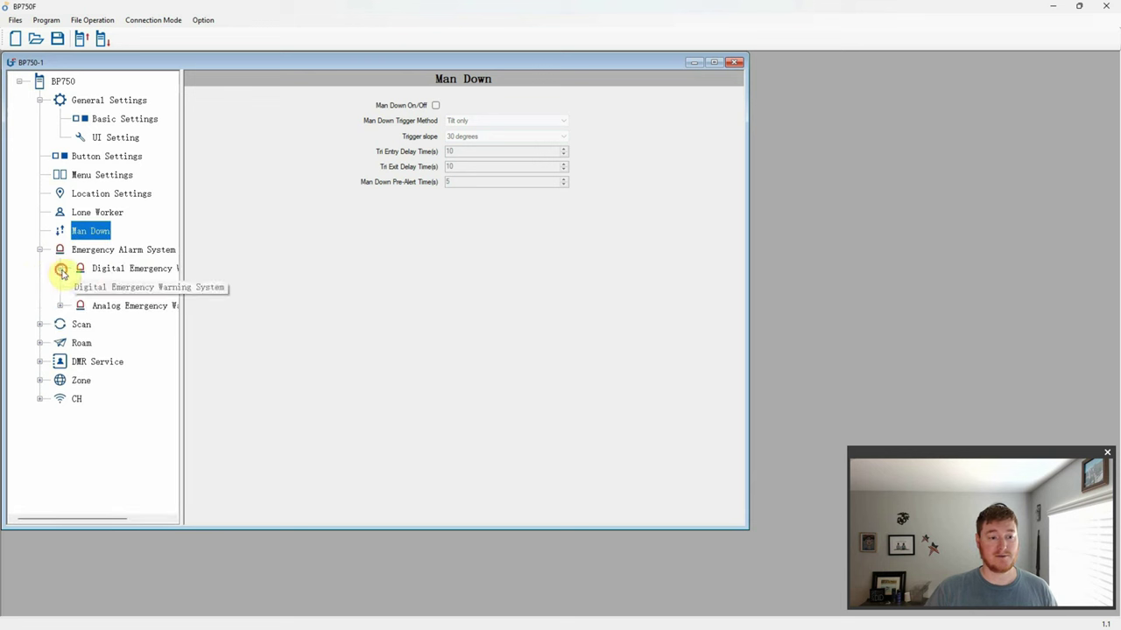
left_click(127, 288)
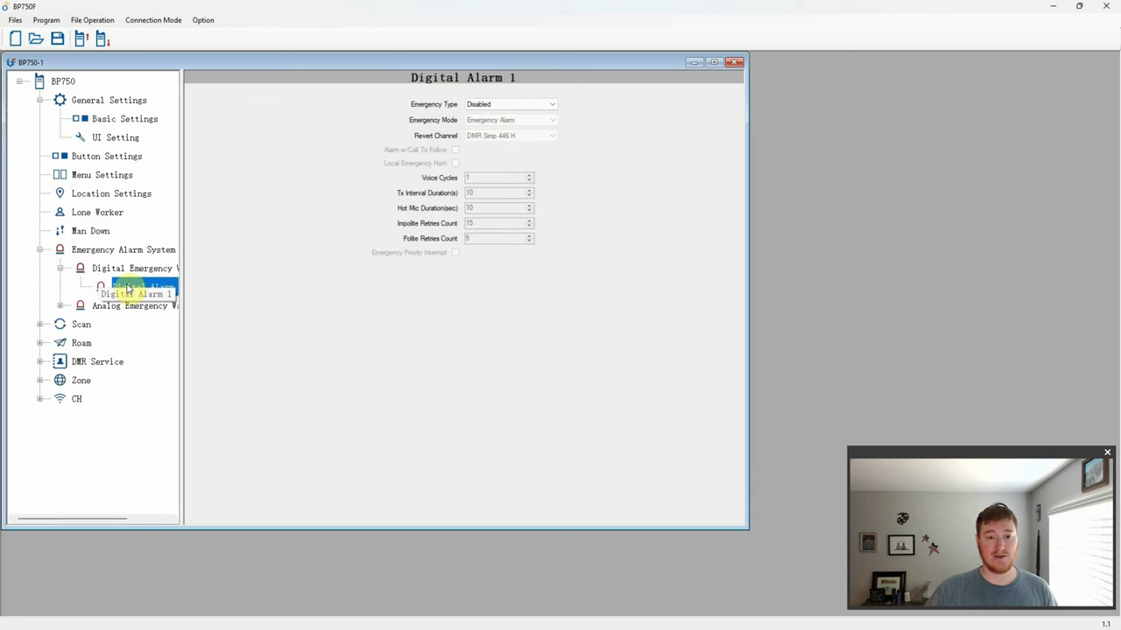
left_click(550, 105)
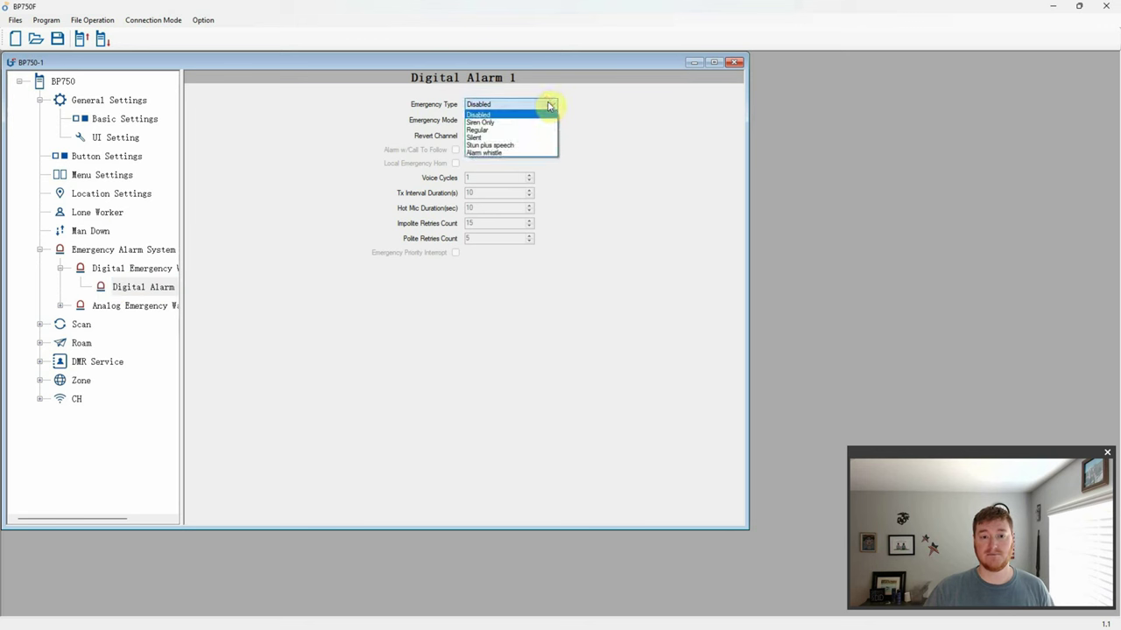
left_click(550, 104)
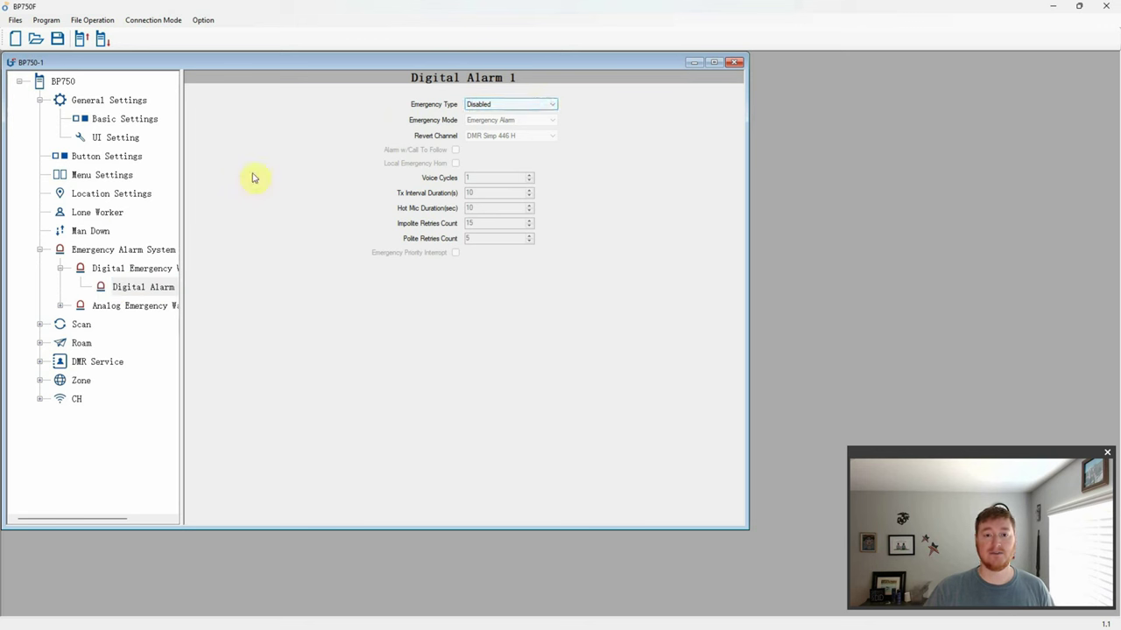
left_click(59, 306)
left_click(142, 325)
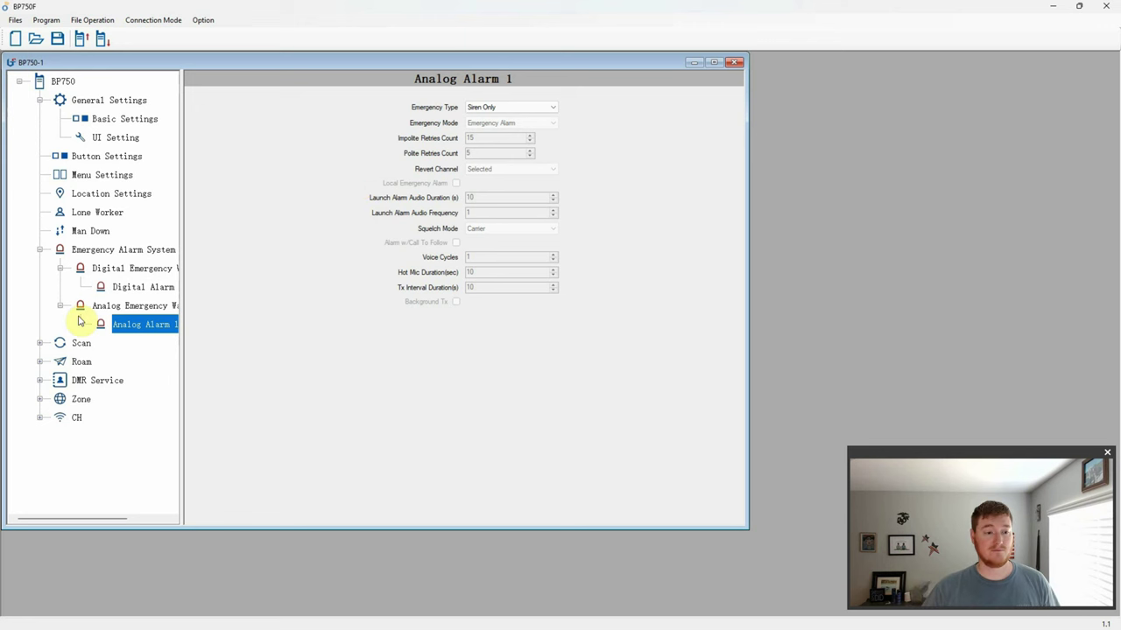
Step: Review the Scan Settings page and the channel membership and priority options of the Scan 1 list
left_click(40, 343)
left_click(104, 366)
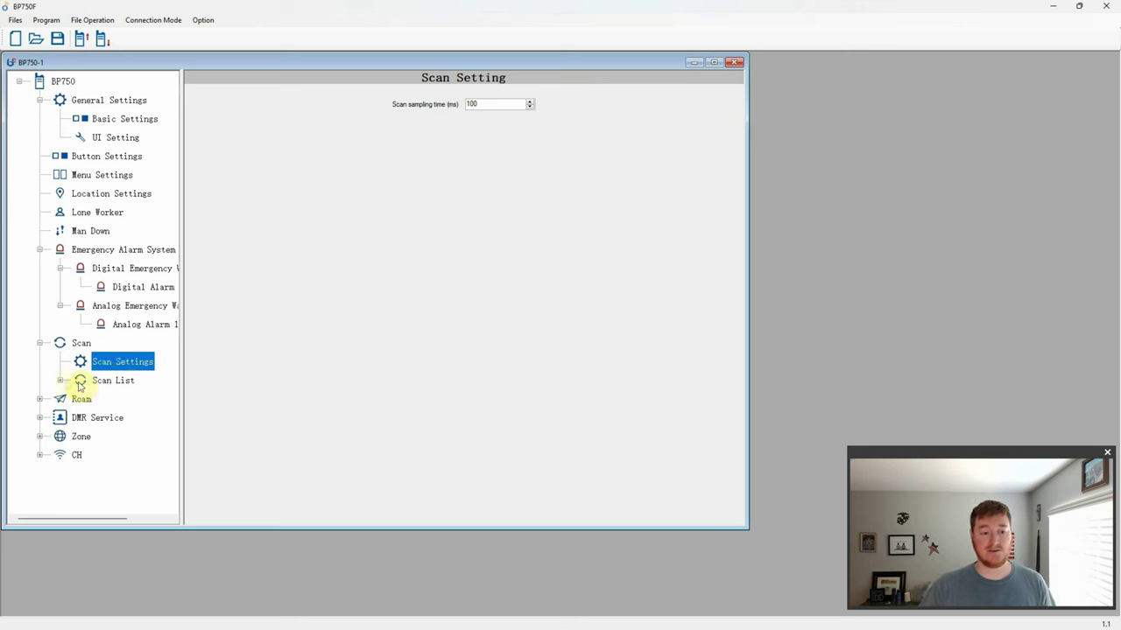
left_click(59, 380)
left_click(113, 398)
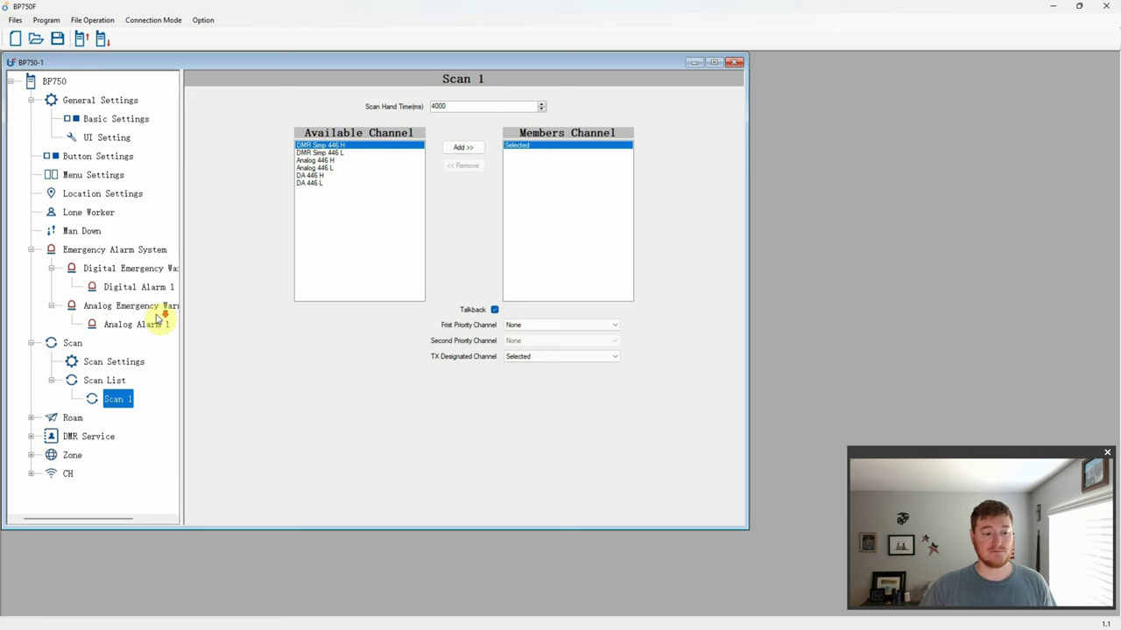
Step: Review the Roam Settings page and the RSSI and member channels of the Roam 1 list
left_click(31, 417)
left_click(107, 435)
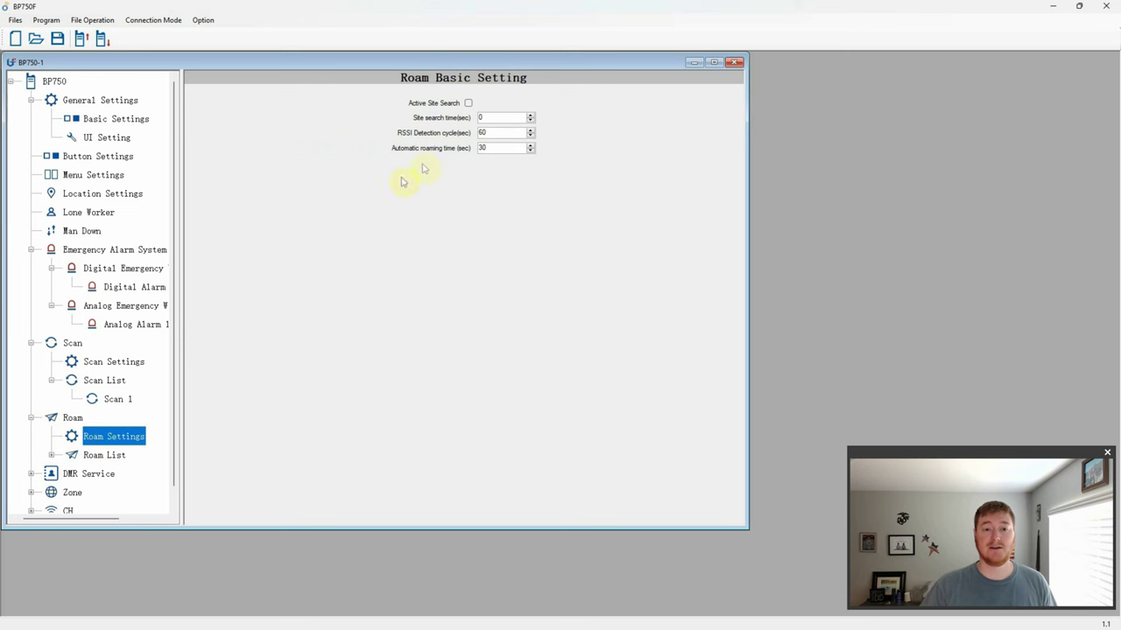
left_click(51, 455)
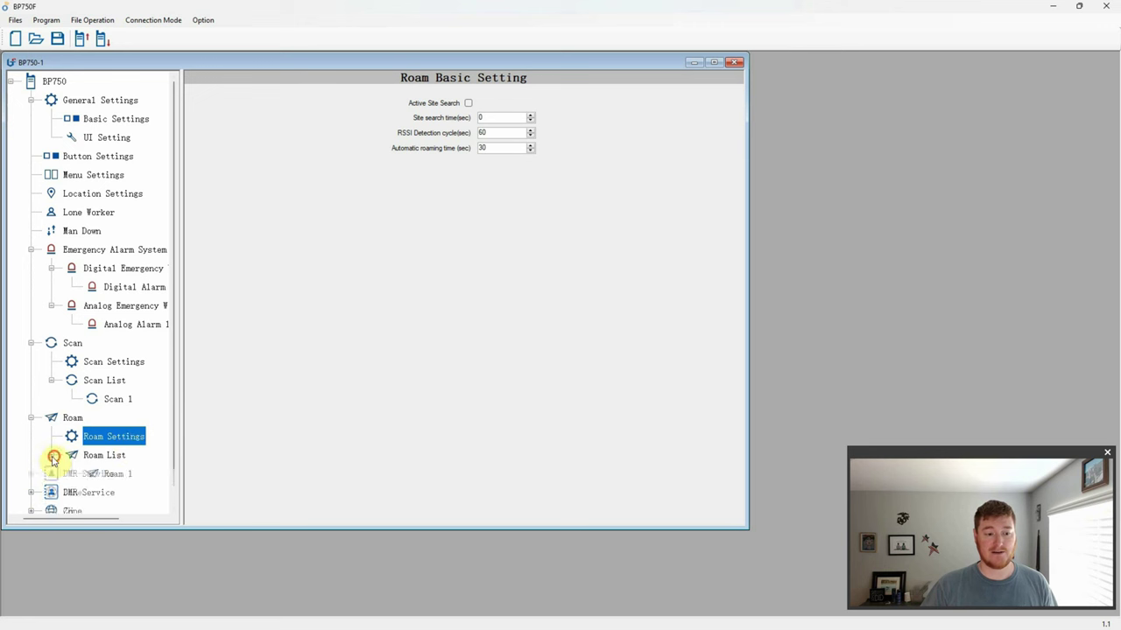
left_click(113, 473)
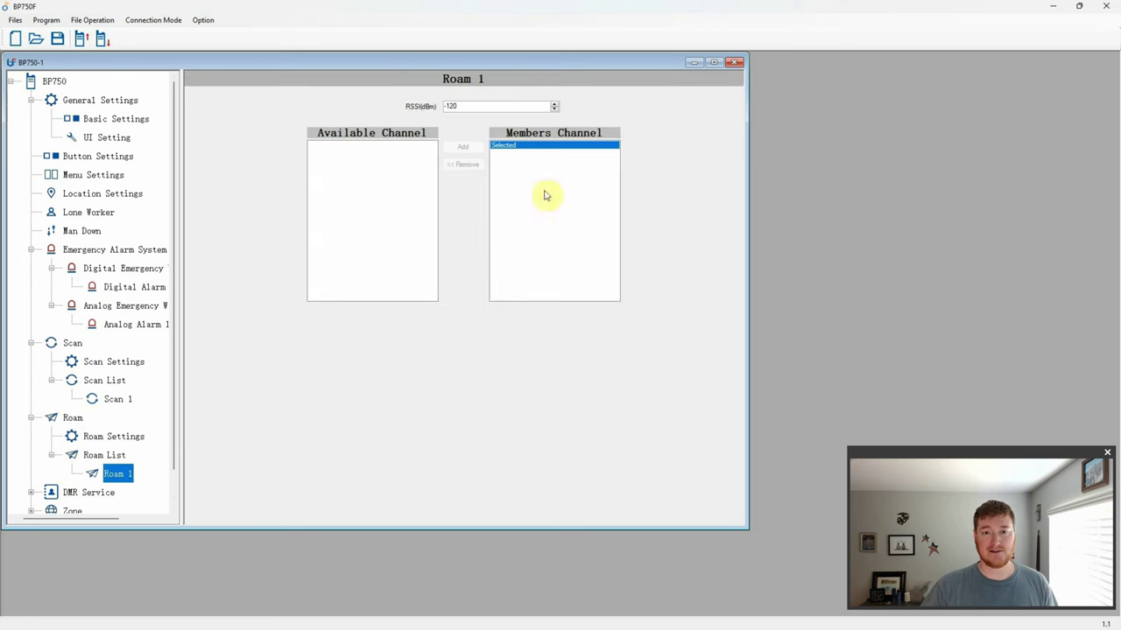
Step: Review the DMR Basic Settings page under DMR Service, including its decoding and authentication options
scroll(122, 420, "down", 1)
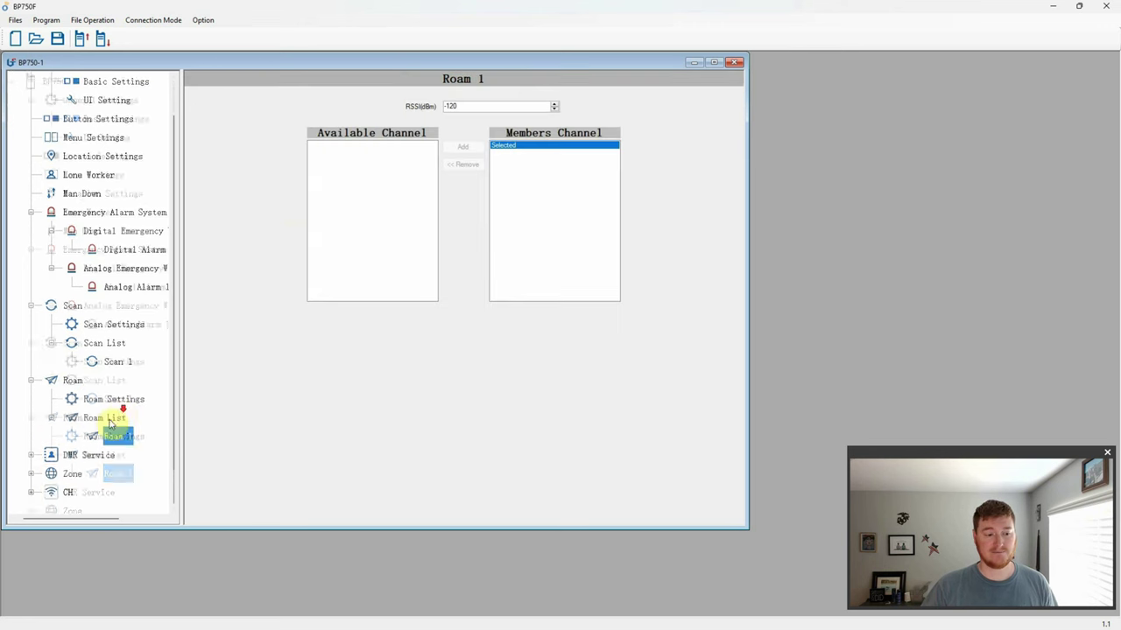
left_click(32, 456)
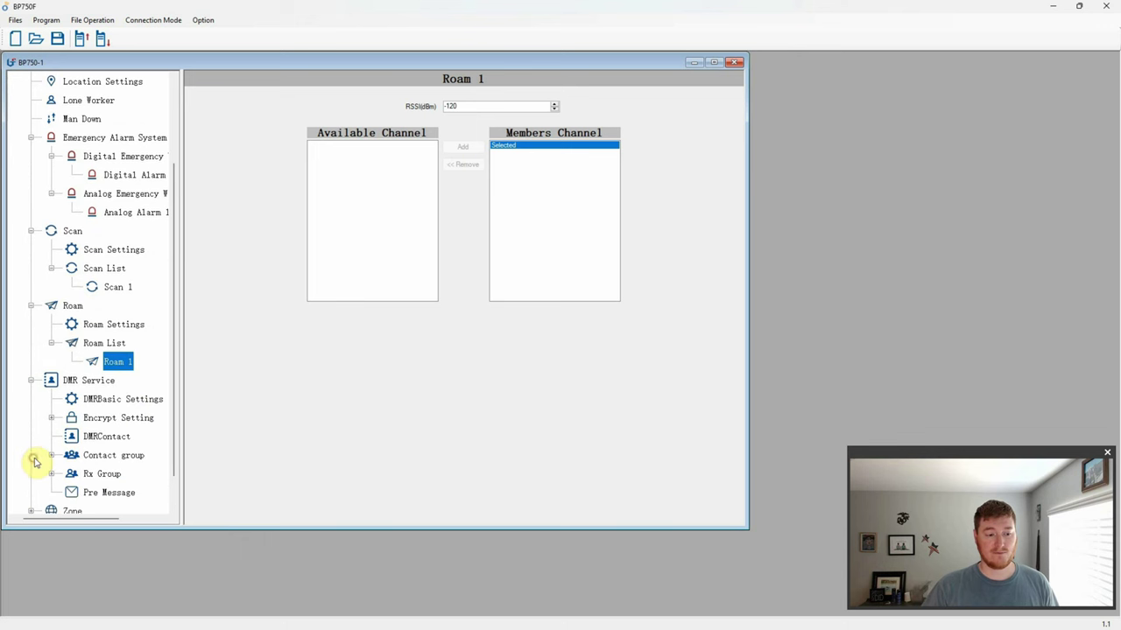
left_click(101, 401)
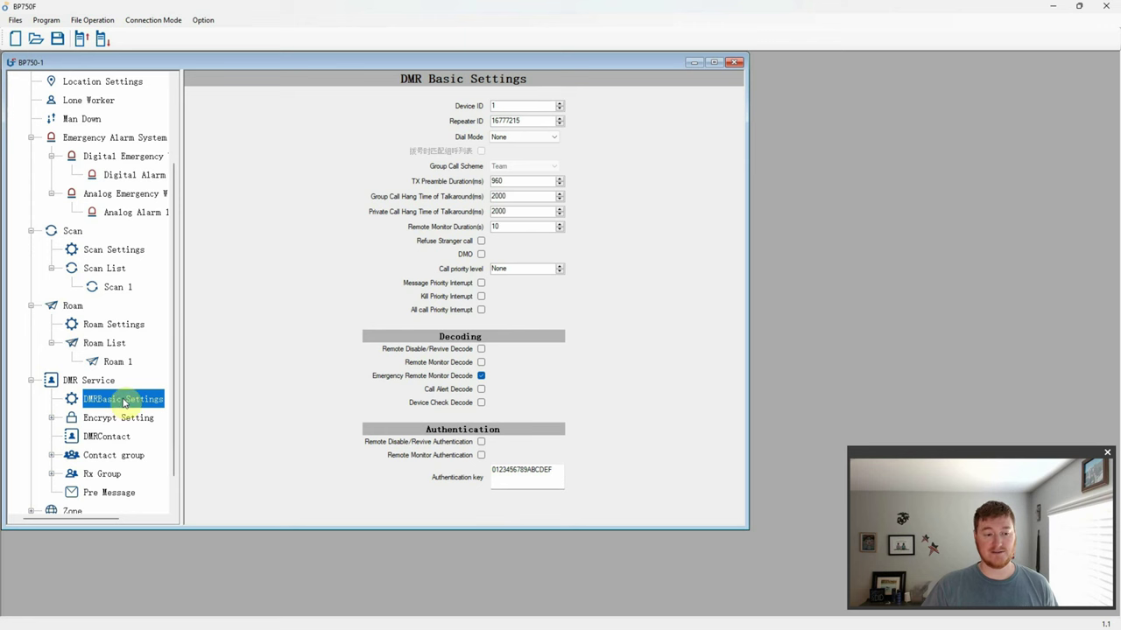
Step: Review the Encrypt Setting page and the key lists for basic DMR, ARC4 and AES encryption
left_click(52, 417)
left_click(102, 421)
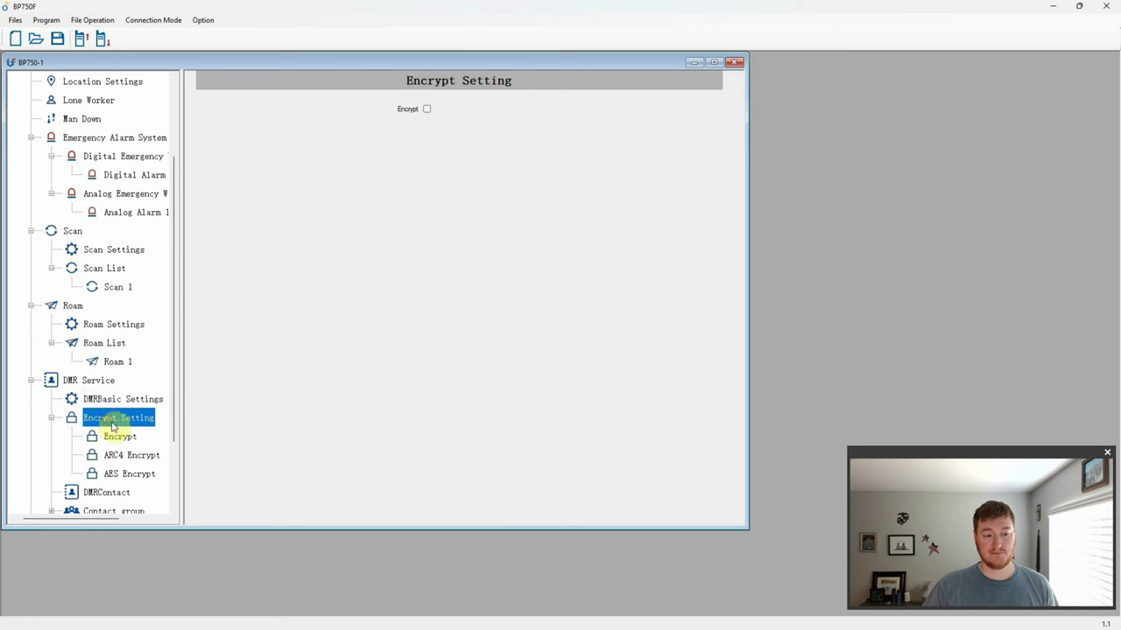
left_click(123, 437)
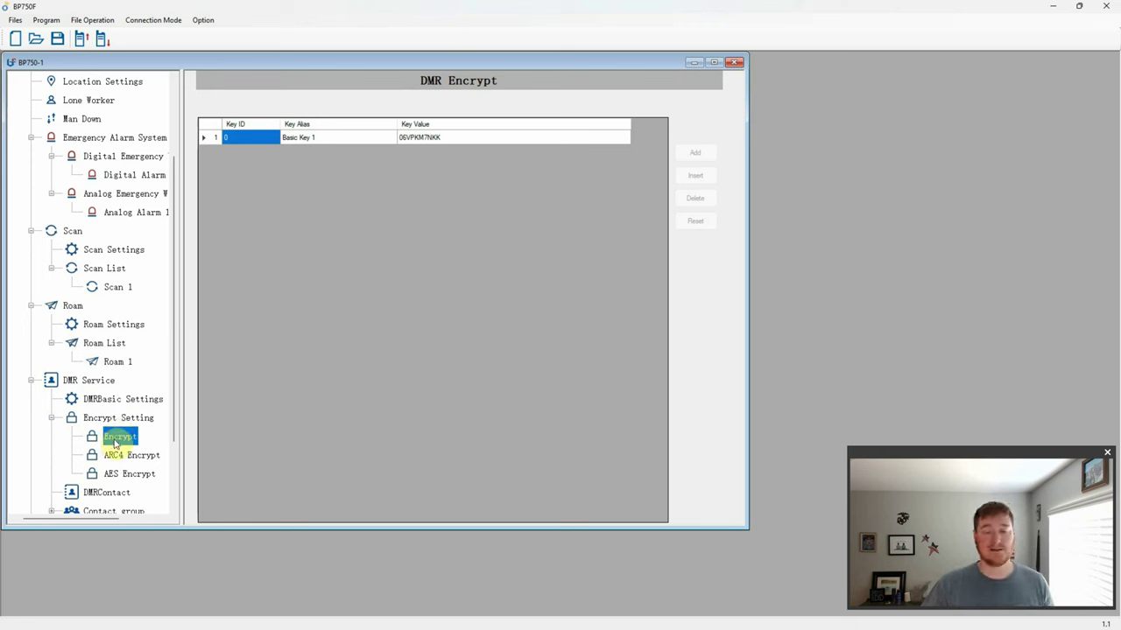
left_click(125, 457)
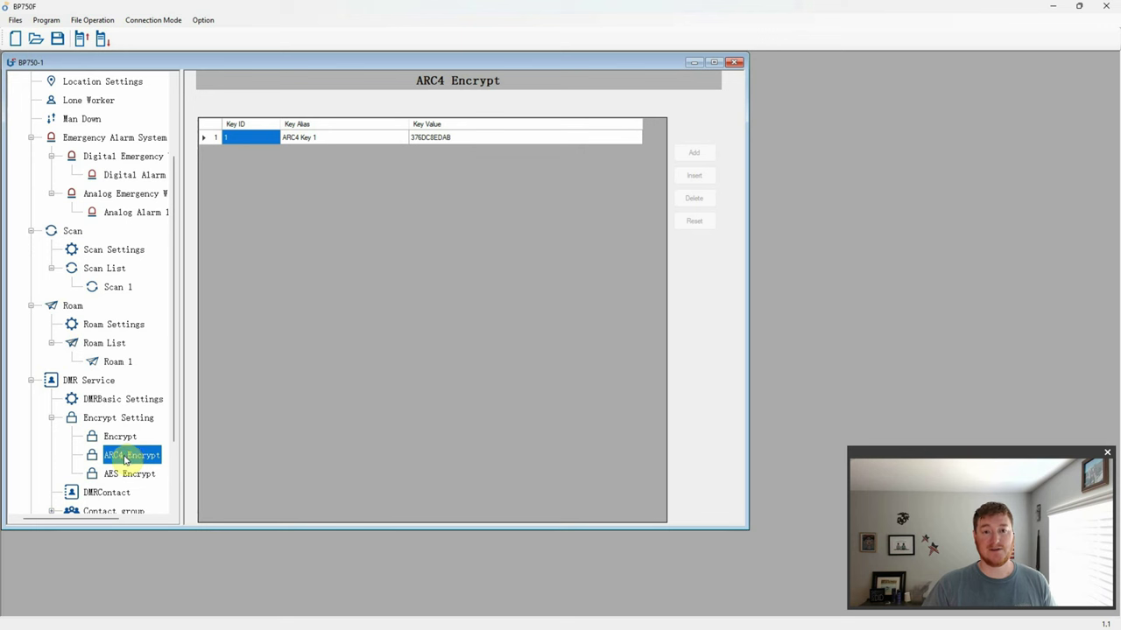
left_click(119, 477)
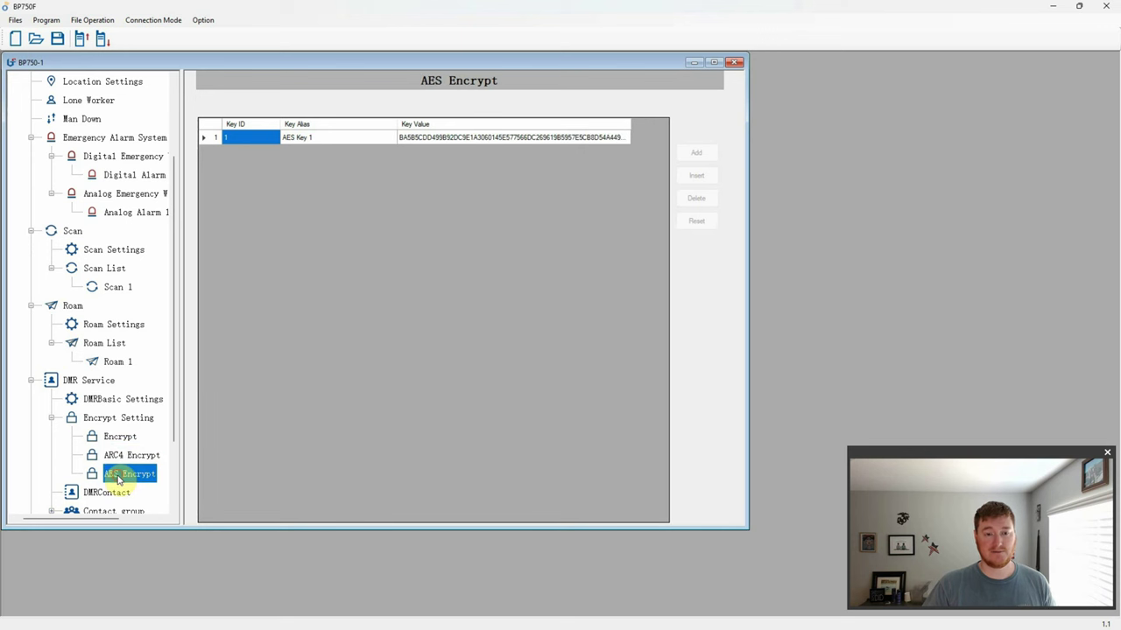
scroll(131, 430, "down", 2)
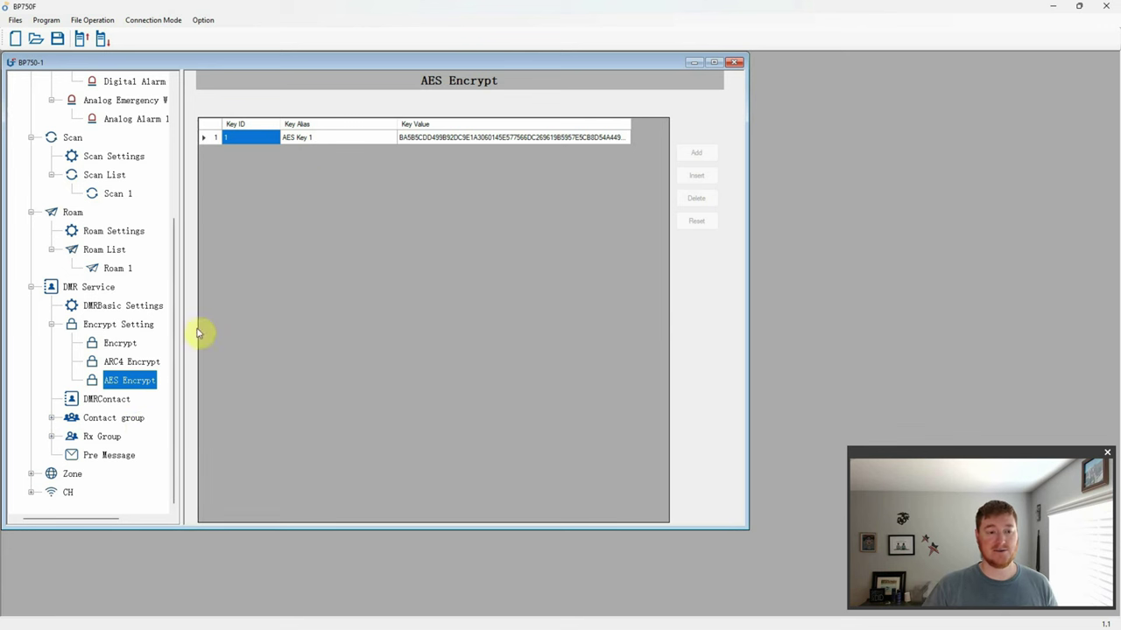
left_click(55, 327)
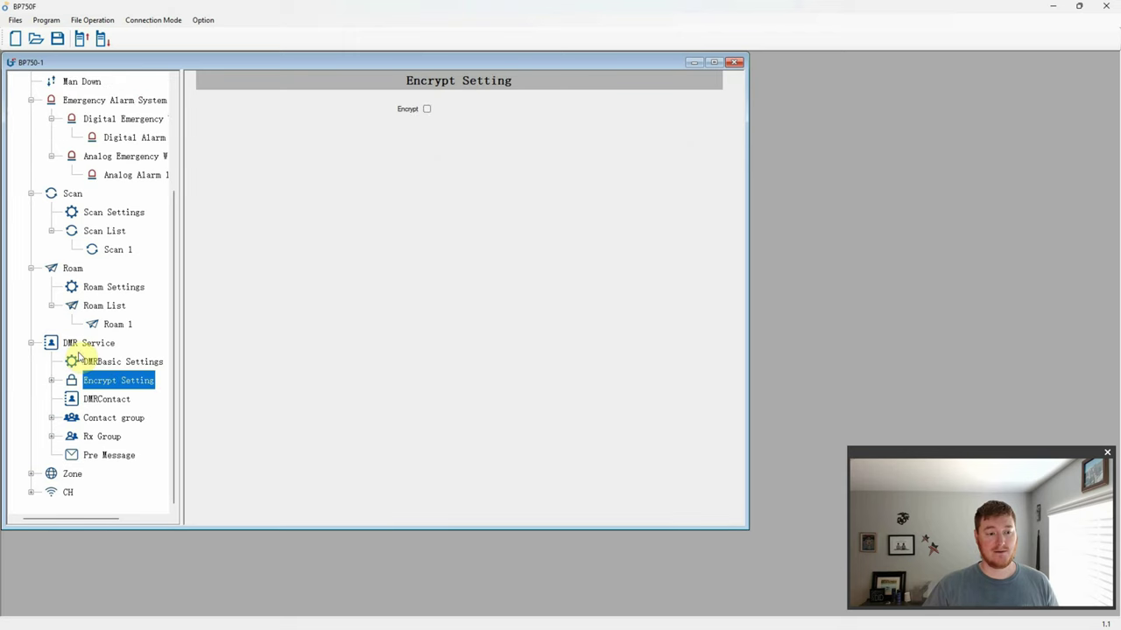
Step: Look over the DMR contact list and add the Simplex contact to the Frequent Contacts group
left_click(111, 400)
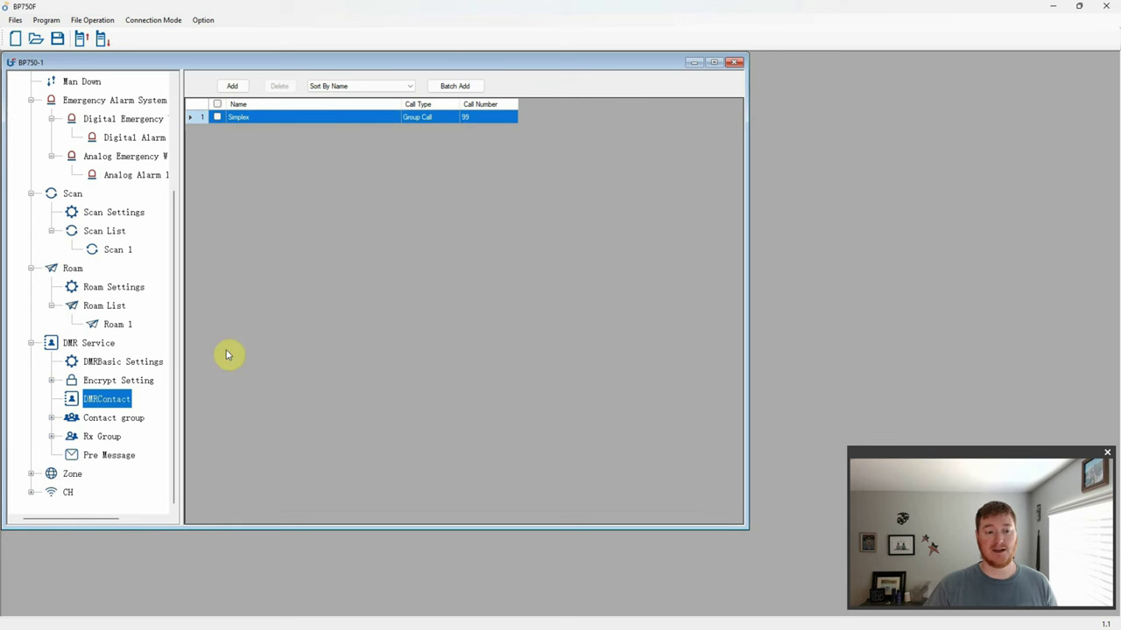
left_click(52, 419)
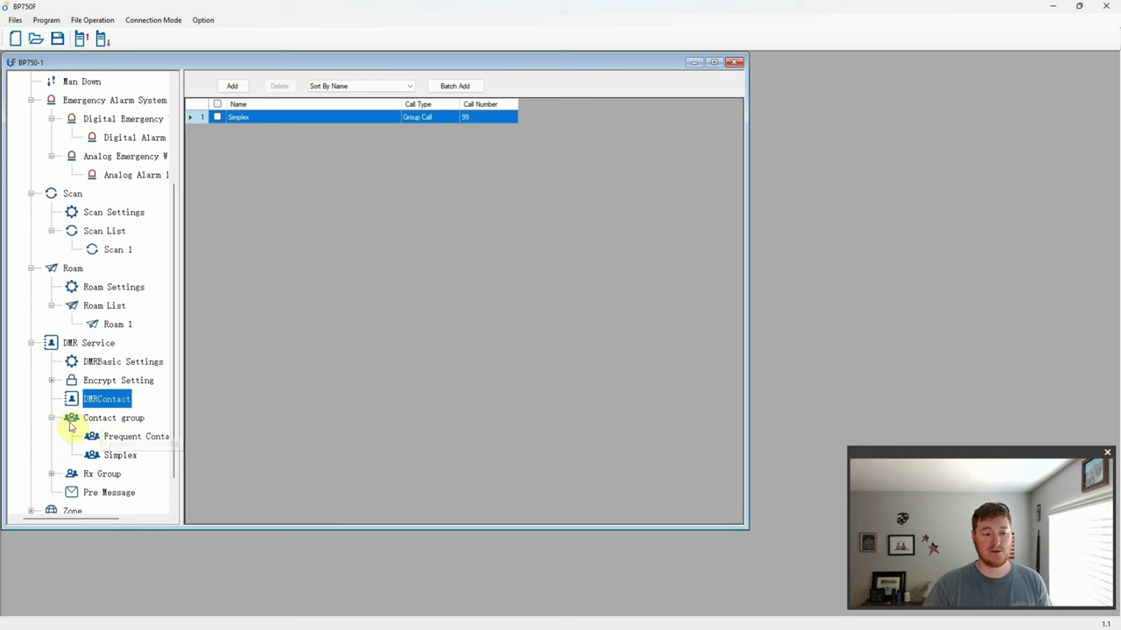
left_click(118, 417)
left_click(127, 436)
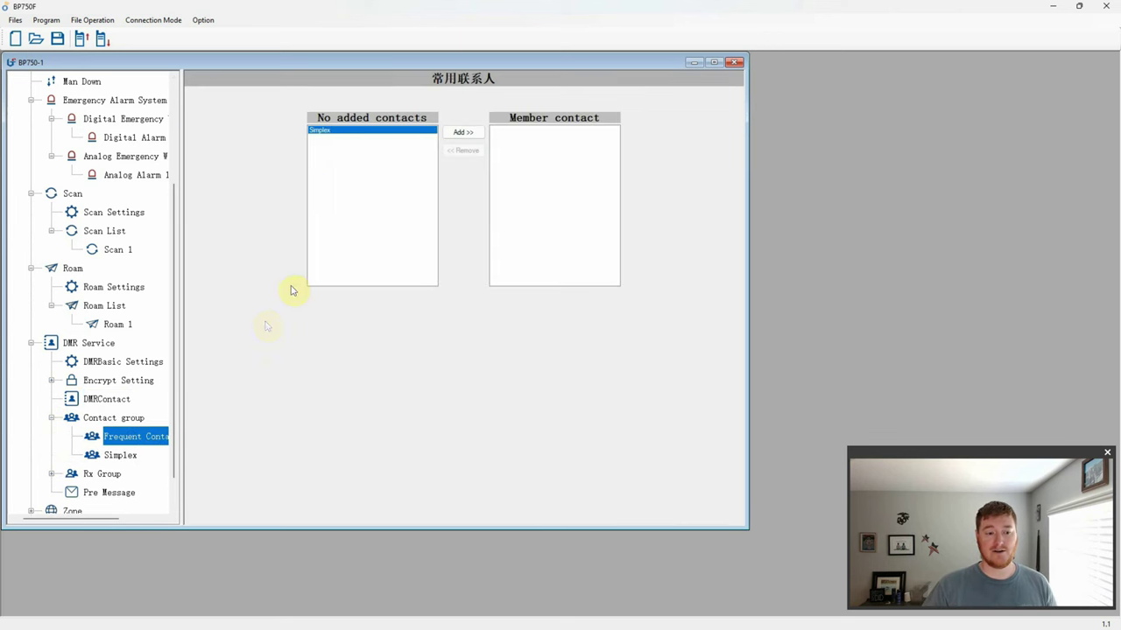
left_click(463, 132)
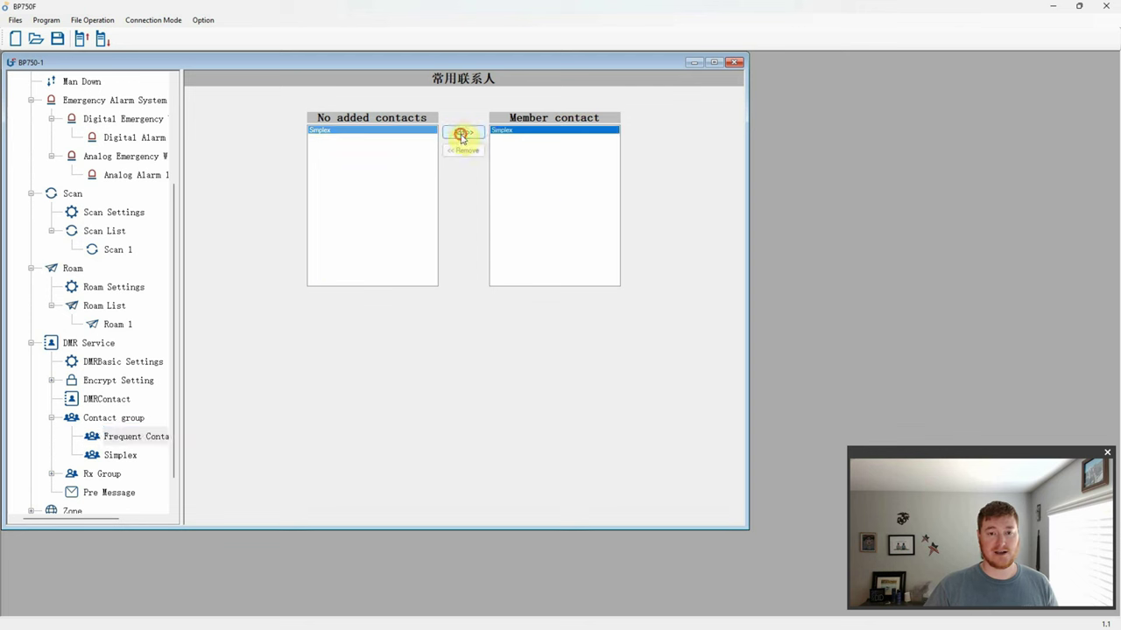
Step: Review the members of the Simplex contact group and Rx Group 1, plus the Pre Message list
left_click(120, 456)
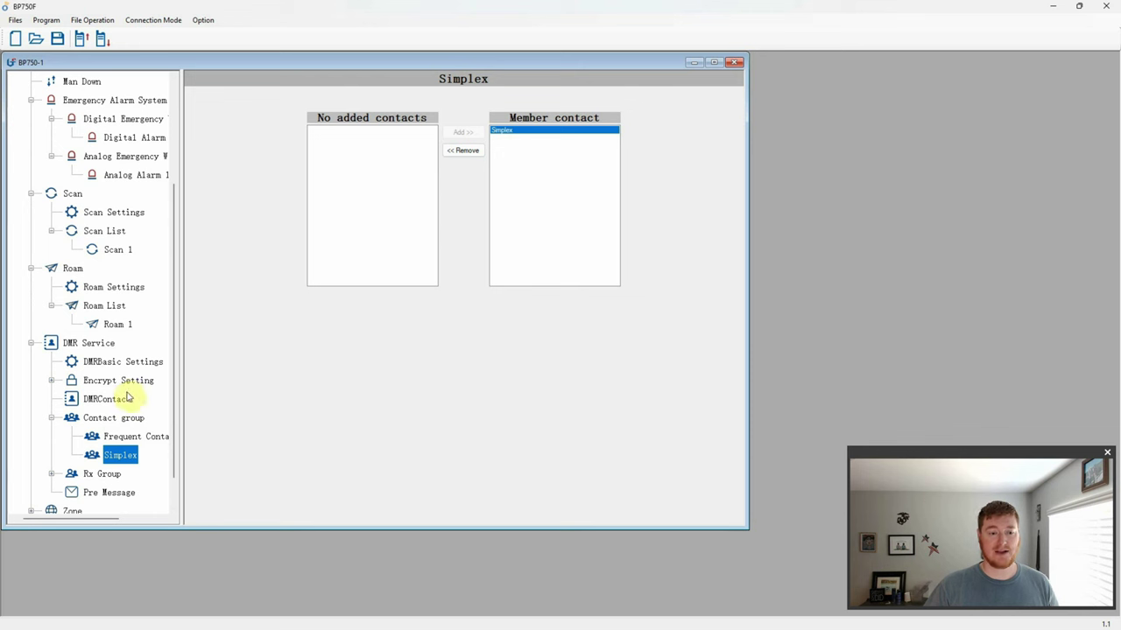
scroll(136, 391, "down", 1)
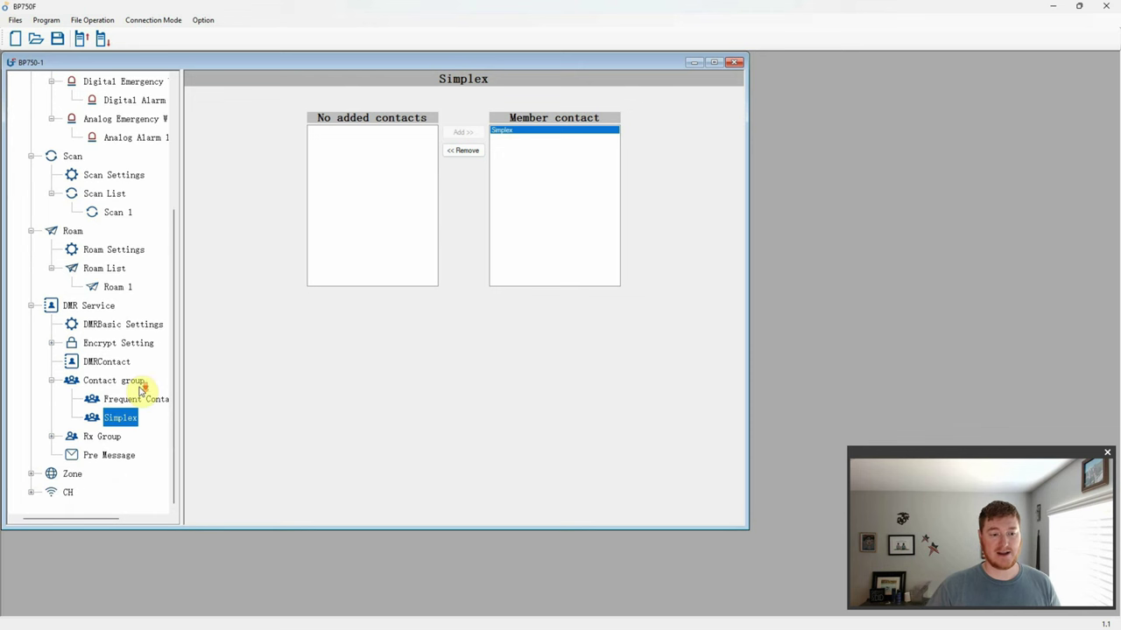
left_click(51, 438)
scroll(137, 405, "down", 1)
left_click(129, 438)
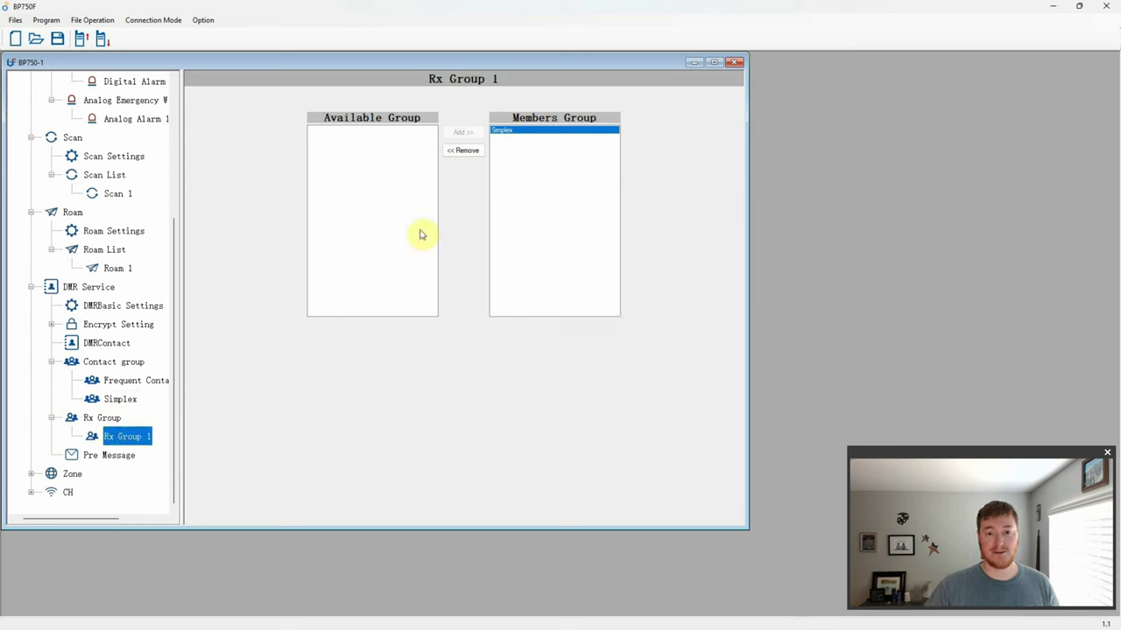
left_click(97, 456)
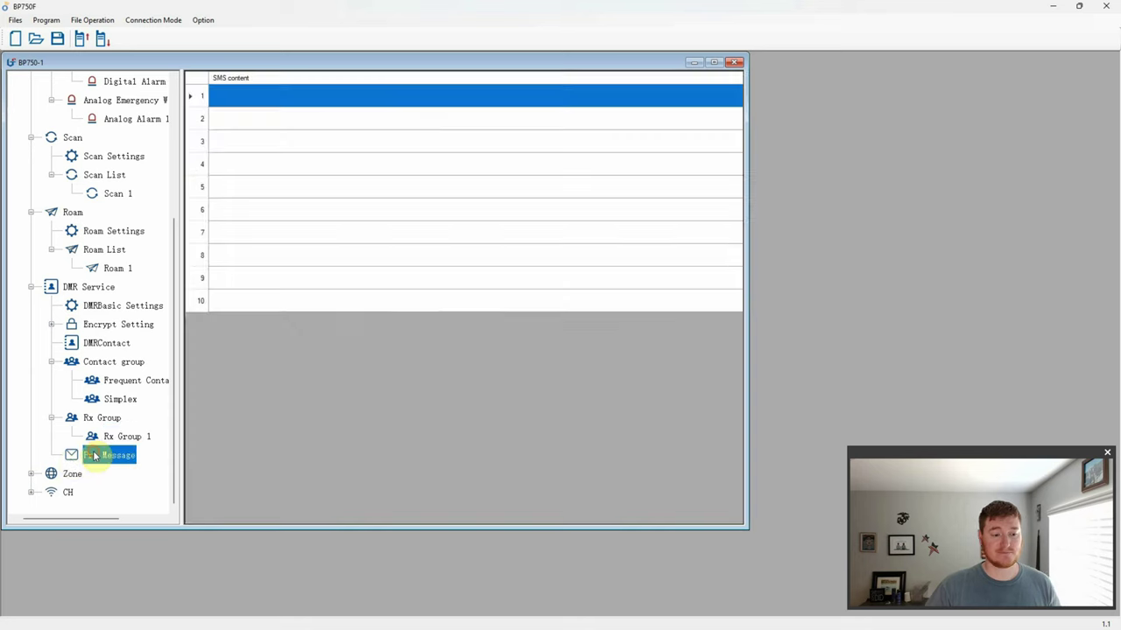
Step: Review the channel members of the Analog, Digital and Dig/Analog zones
left_click(31, 473)
left_click(98, 455)
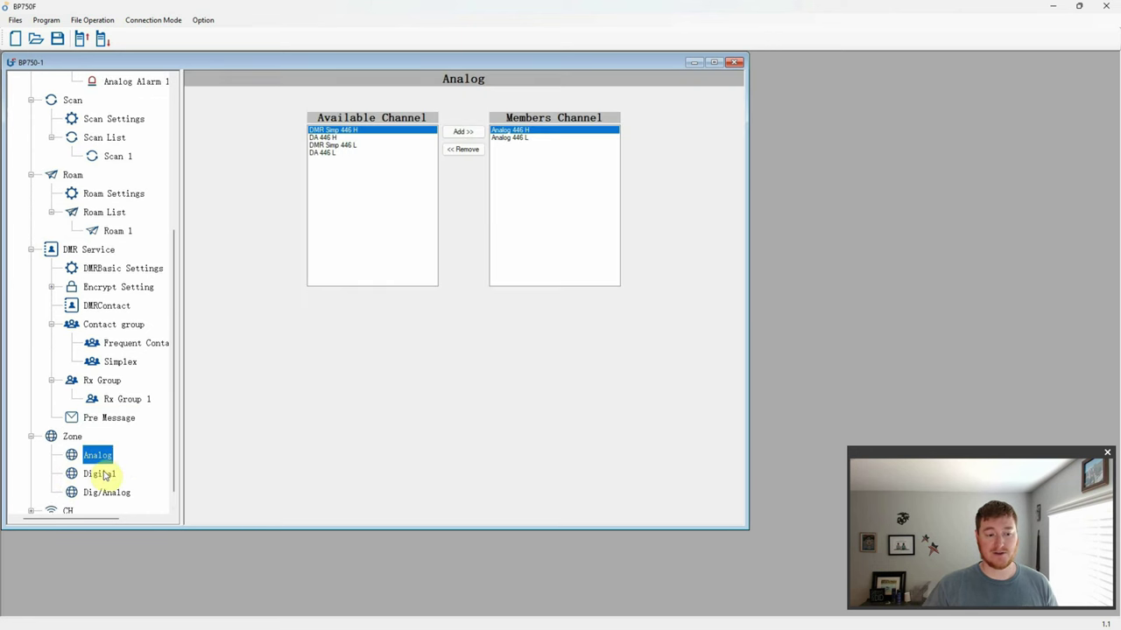
left_click(103, 476)
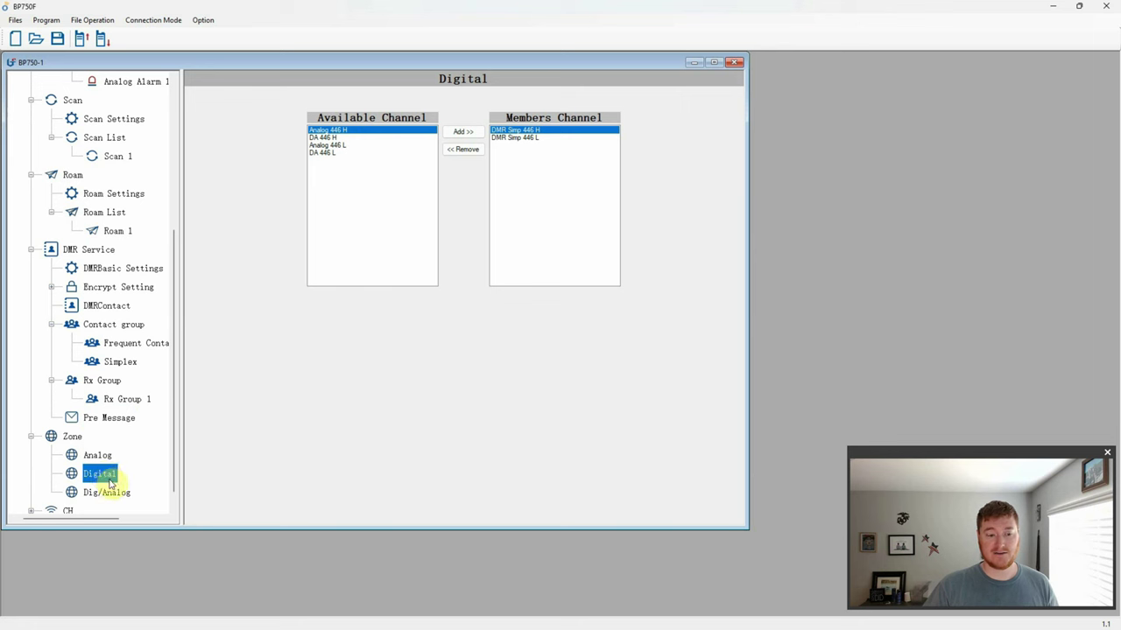
left_click(112, 495)
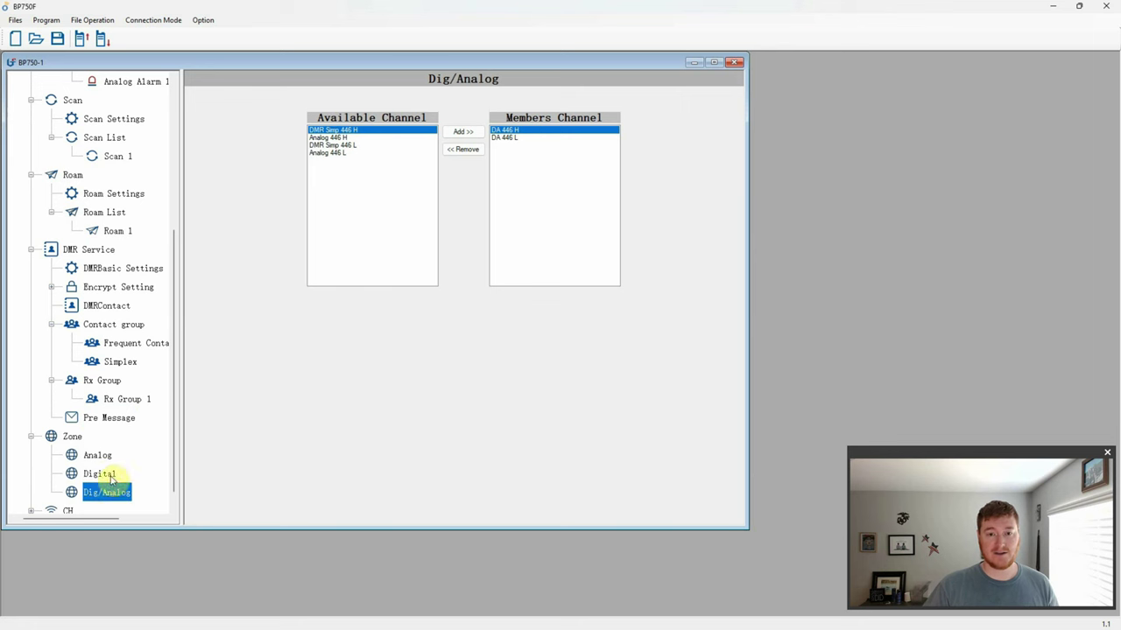
Step: Examine the settings of the DMR Simp 446 H digital channel, down to its RX, TX and encryption sections
scroll(105, 473, "down", 1)
left_click(33, 492)
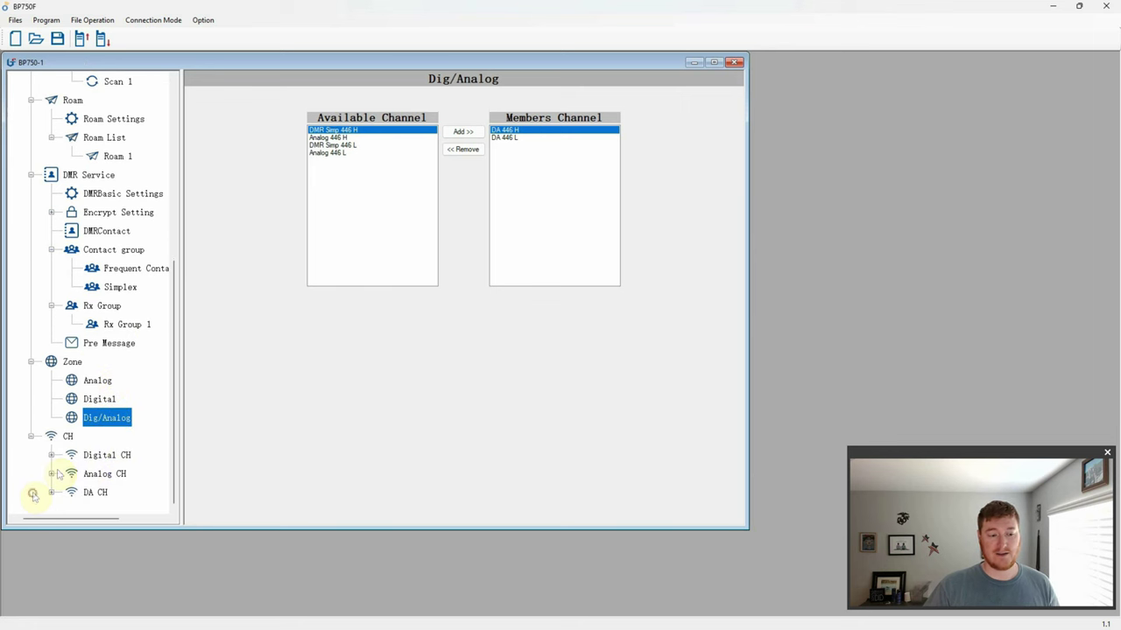
left_click(52, 456)
scroll(72, 464, "down", 2)
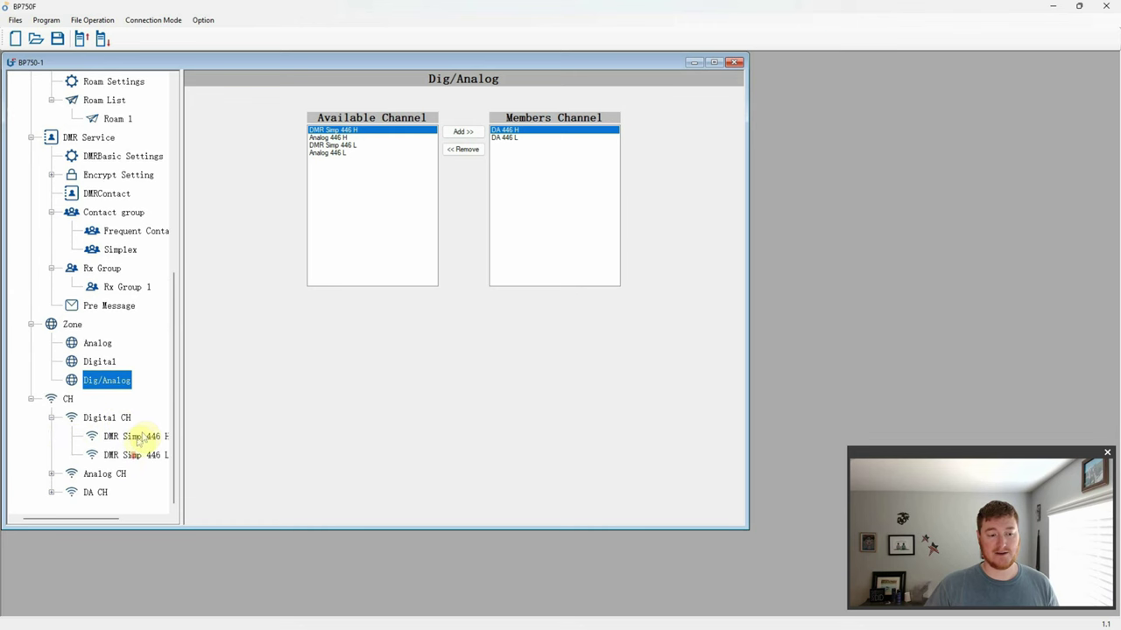
left_click(130, 438)
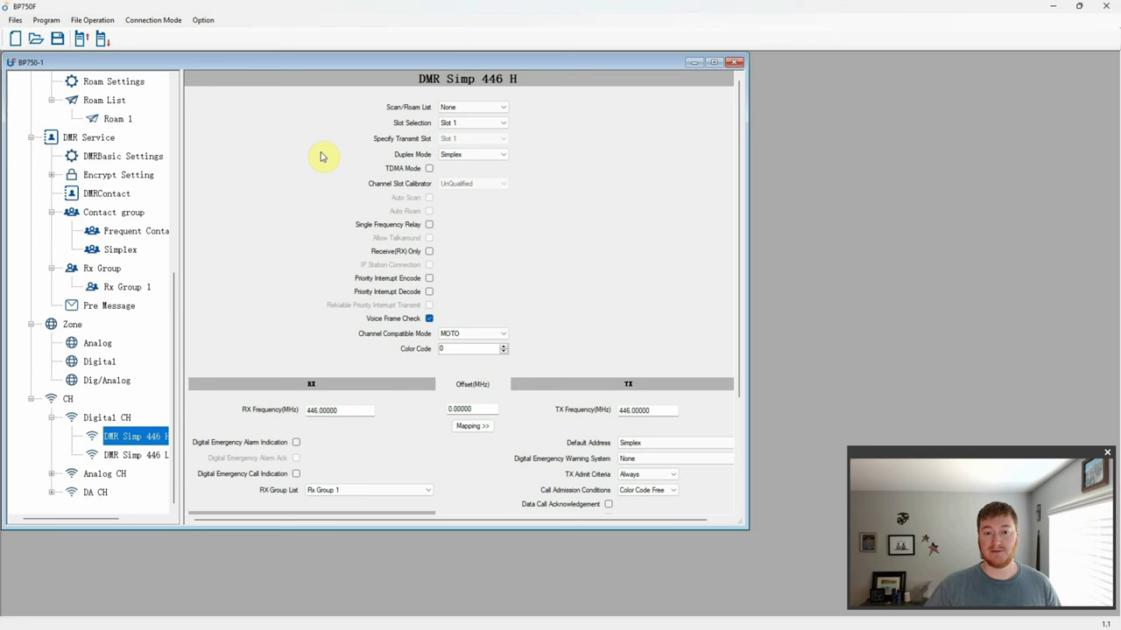
scroll(320, 157, "down", 4)
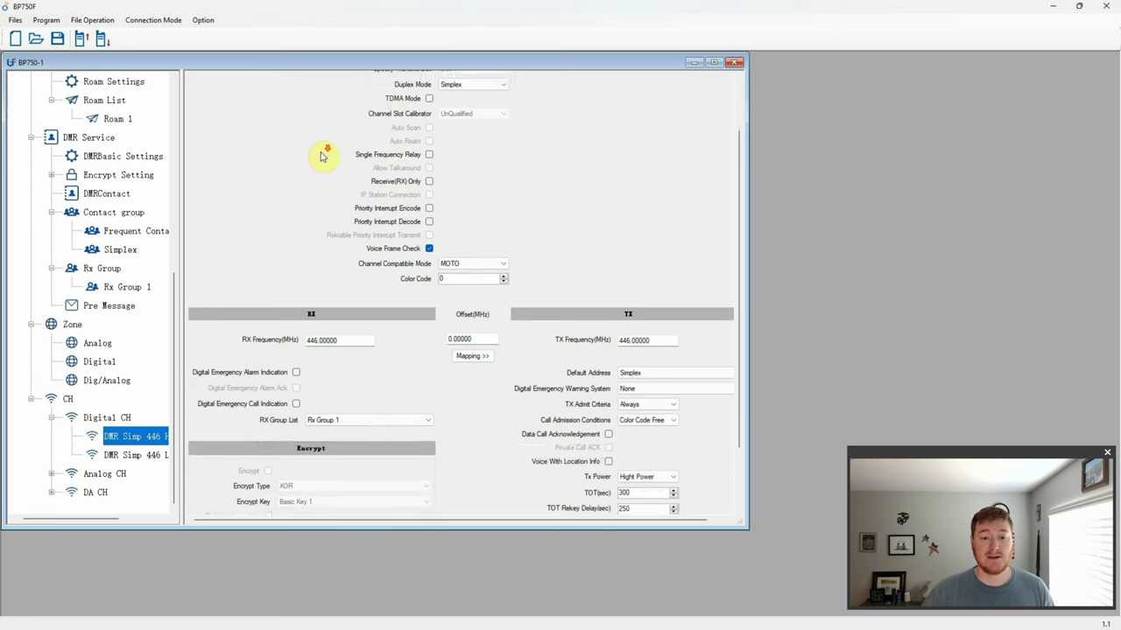
Step: Set the DMR Simp 446 H channel's offset to 5 MHz and map it to the TX frequency
left_click(319, 260)
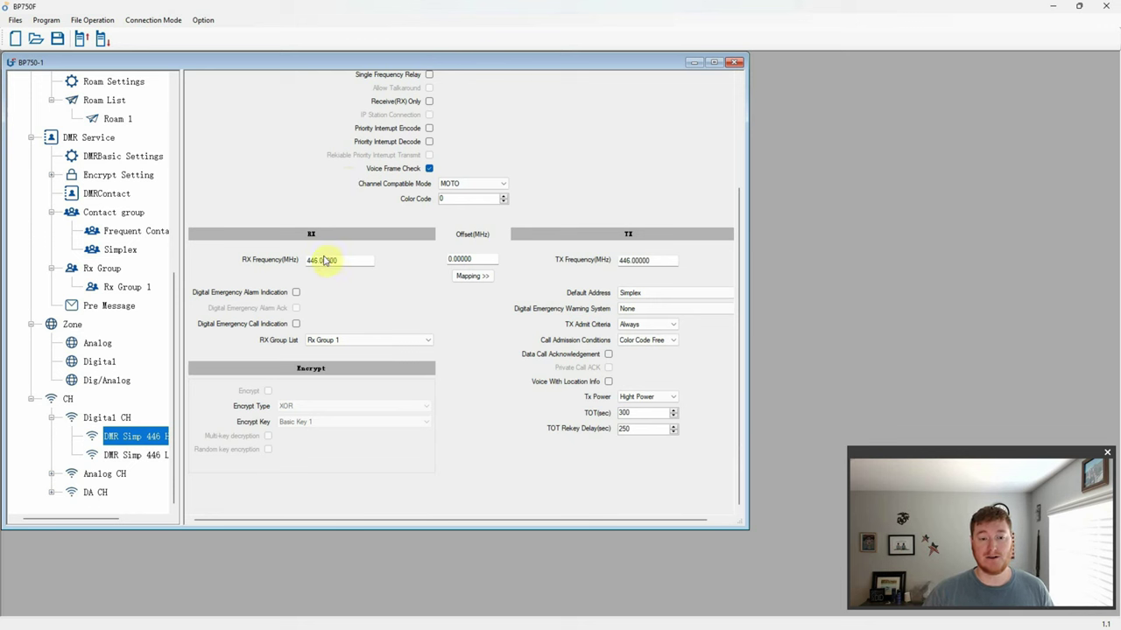
left_click(468, 277)
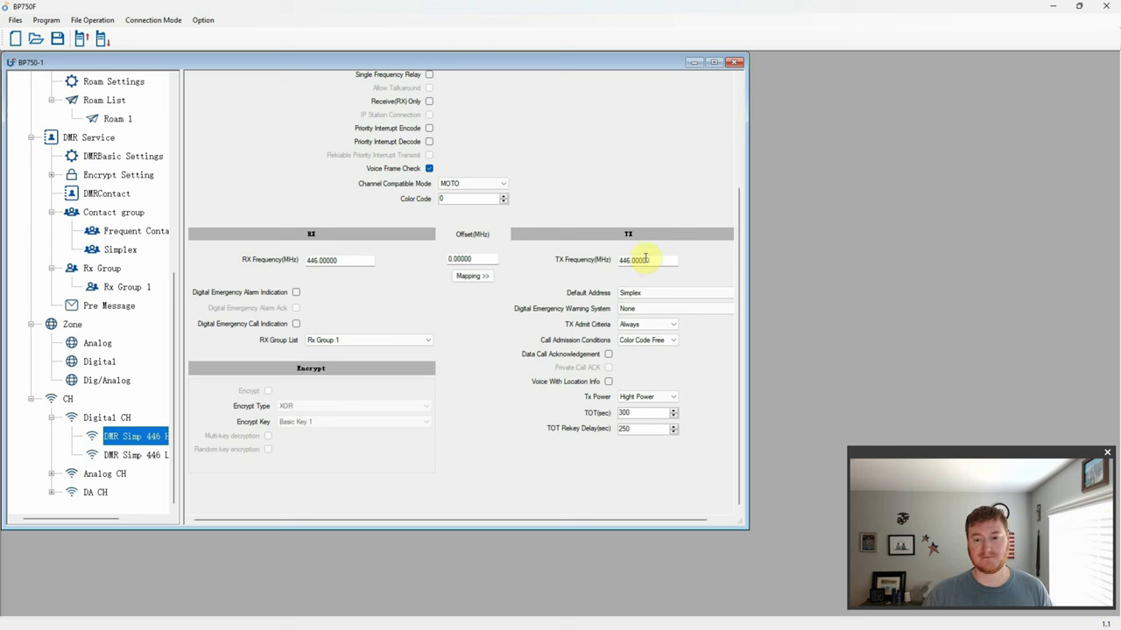
double_click(484, 259)
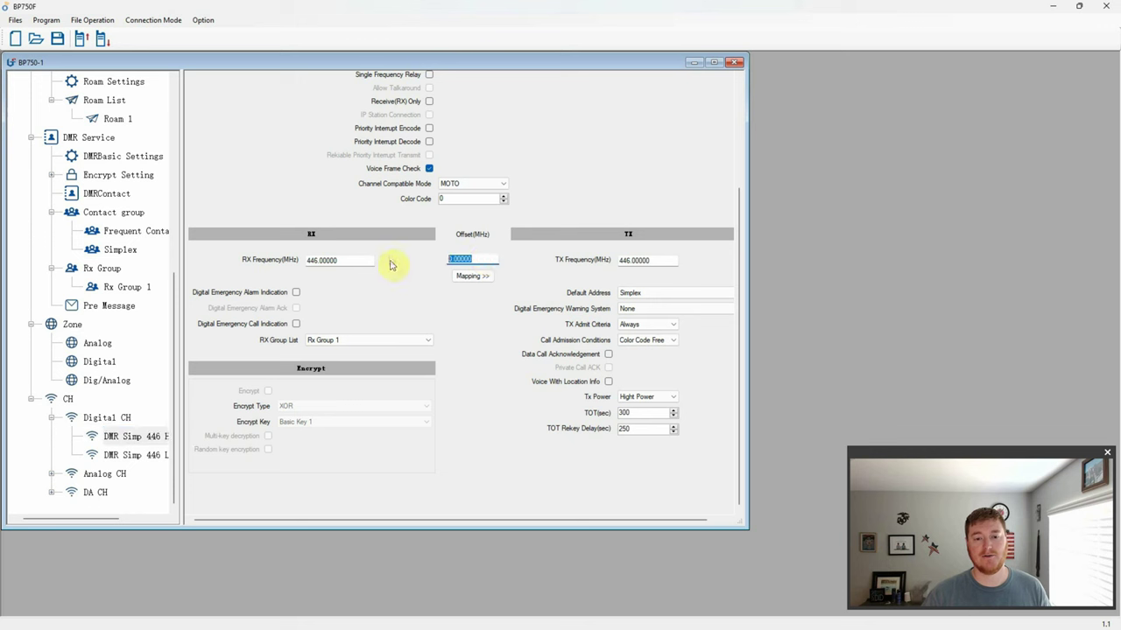
type("5")
left_click(470, 276)
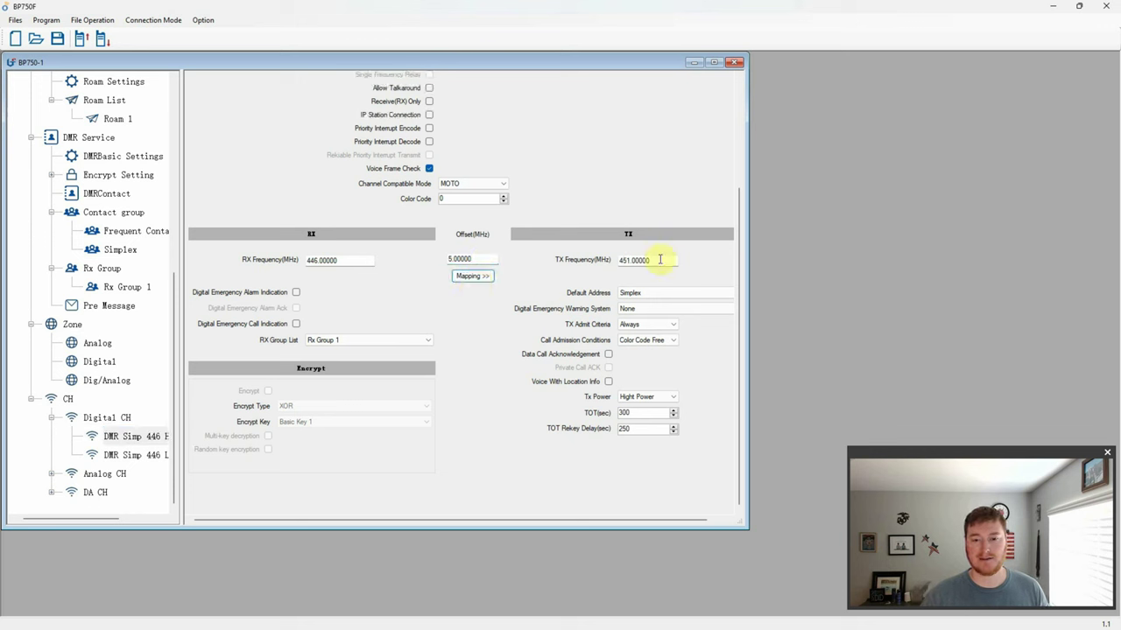
Step: Make the DMR Simp 446 H channel's offset -5 MHz and remap the TX frequency
left_click(450, 259)
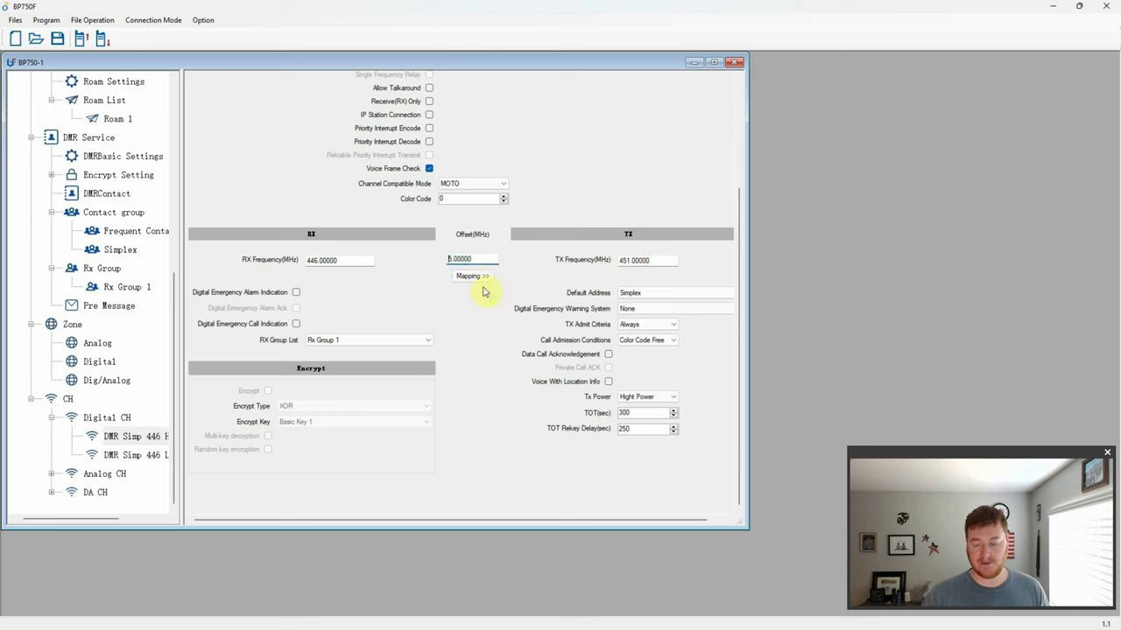
type("-")
left_click(471, 278)
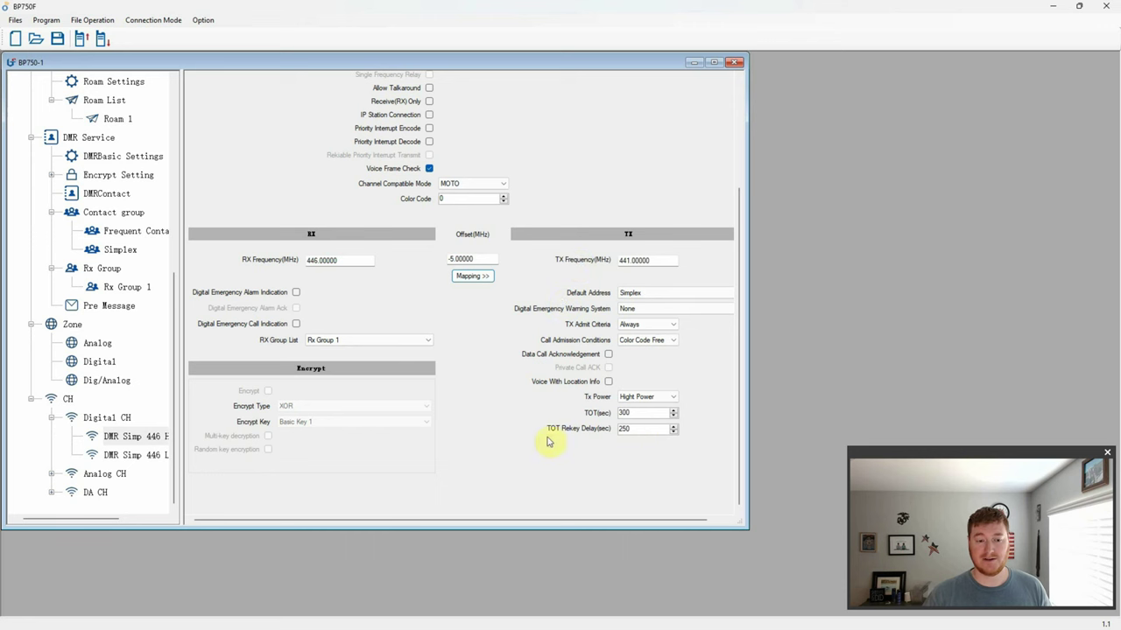
Step: Examine the settings of the Analog 446 H channel, including its Channel Bandwidth choices
left_click(52, 418)
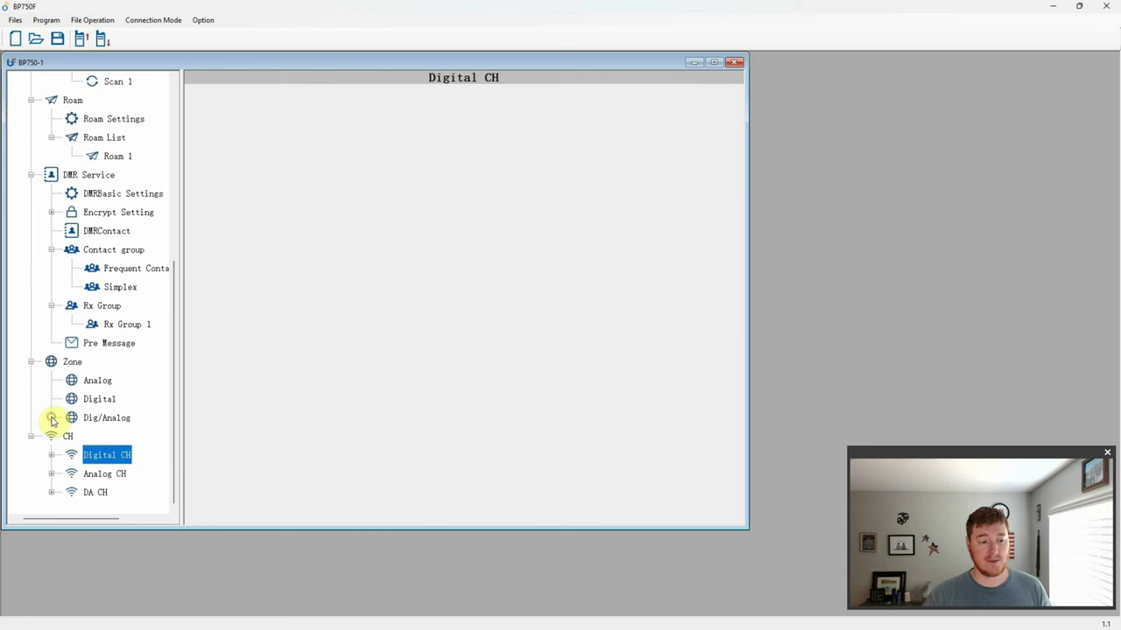
left_click(51, 473)
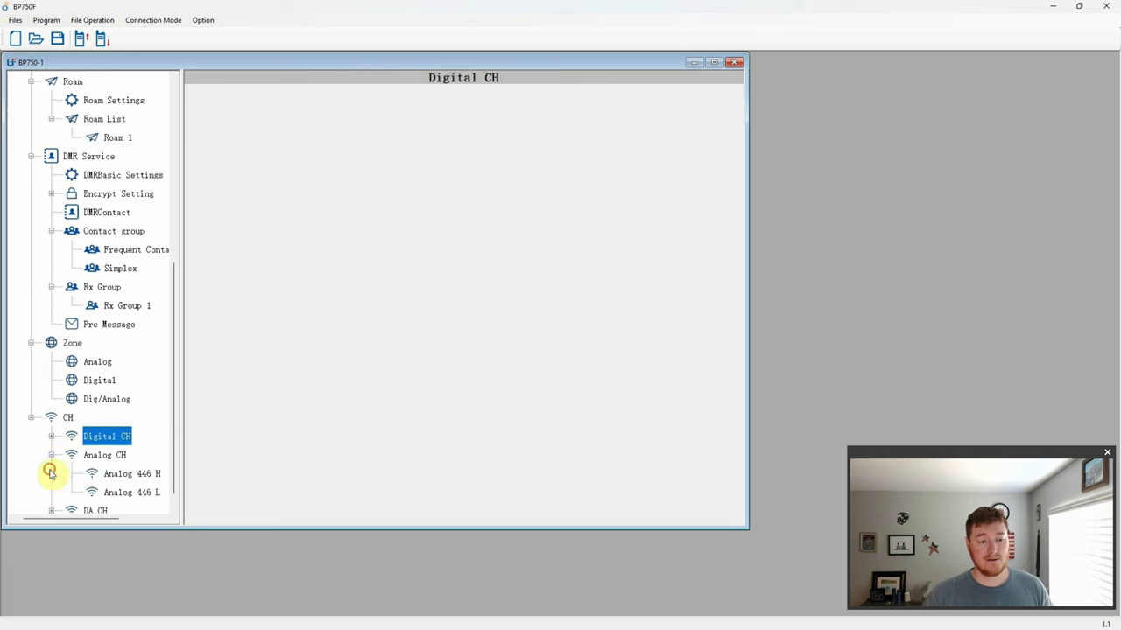
left_click(116, 474)
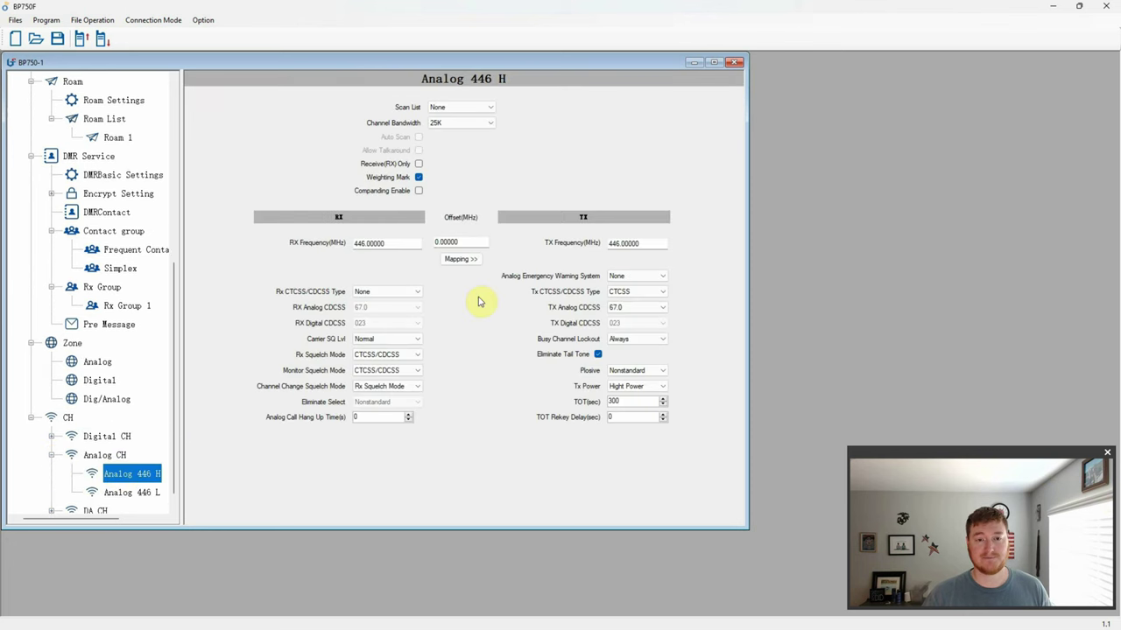
left_click(490, 122)
left_click(490, 122)
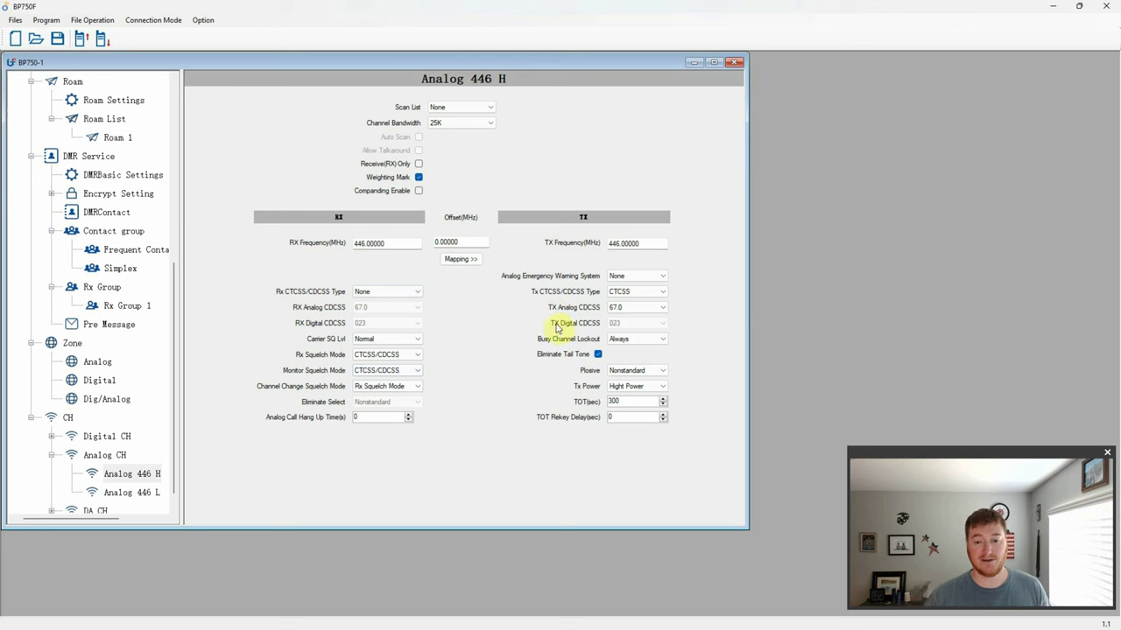
Step: Examine the full settings of the mixed-mode DA 446 H channel, including its RX, TX and encryption sections
scroll(155, 430, "down", 1)
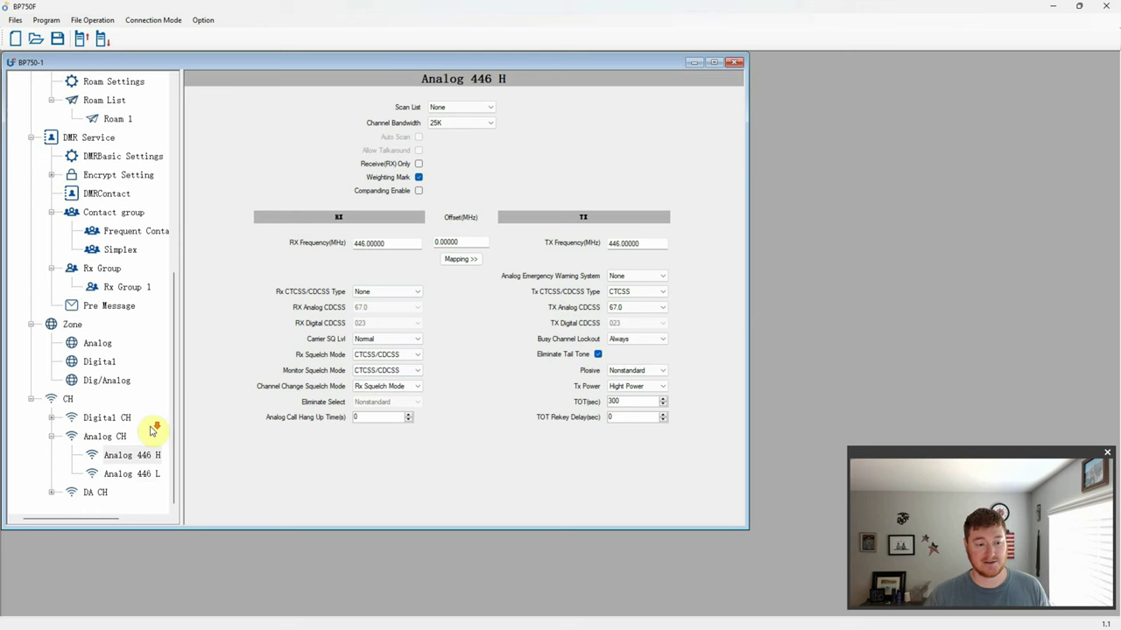
left_click(51, 493)
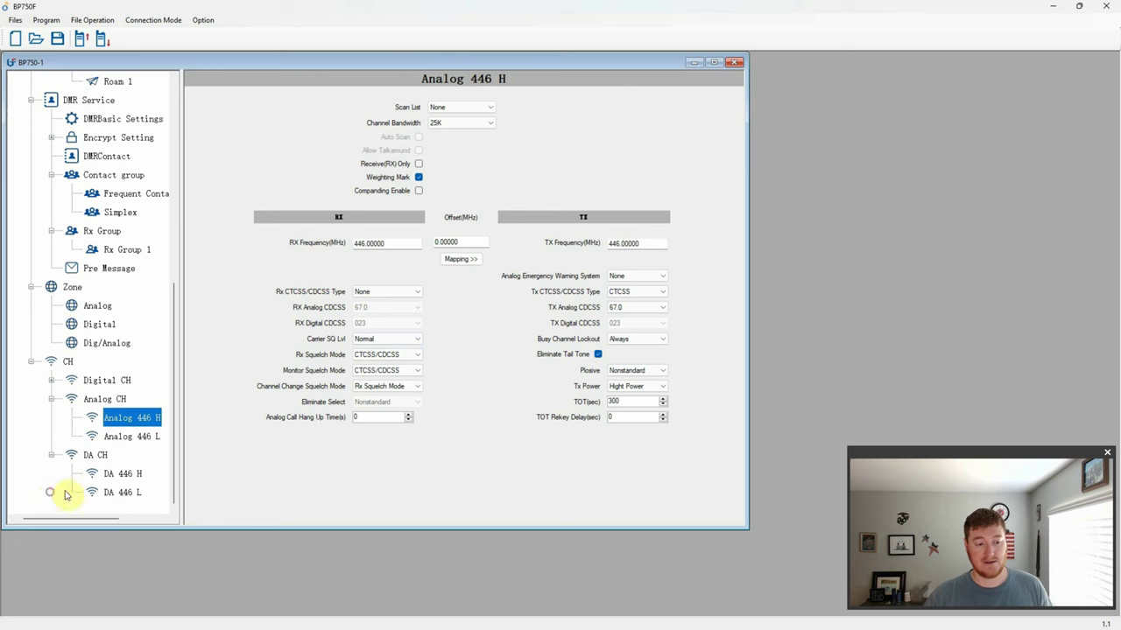
left_click(113, 478)
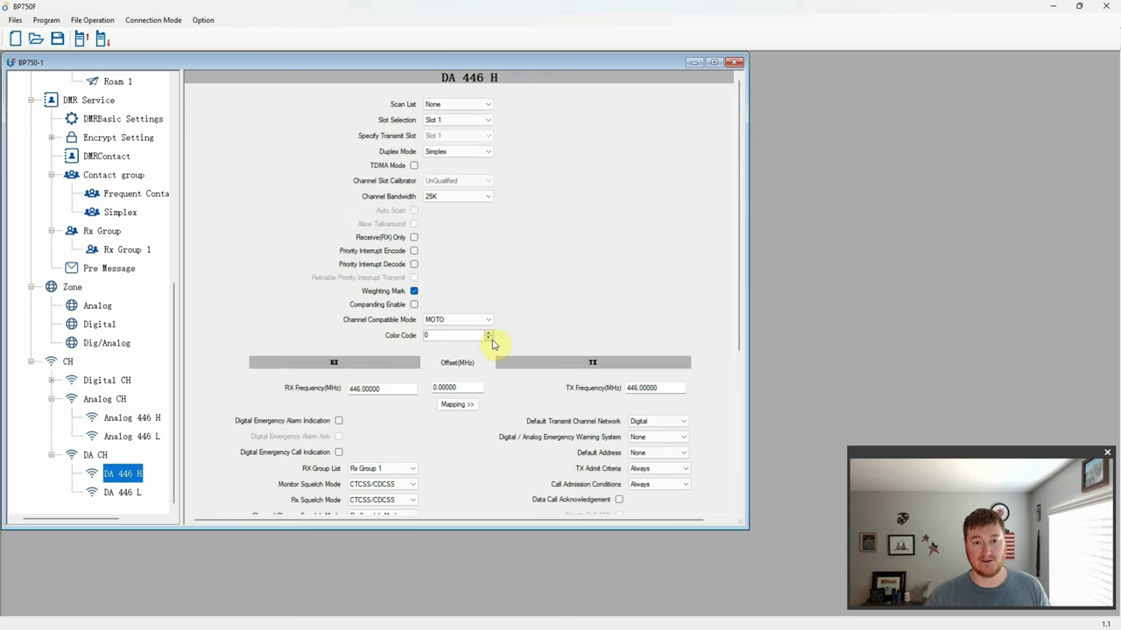
scroll(515, 207, "down", 5)
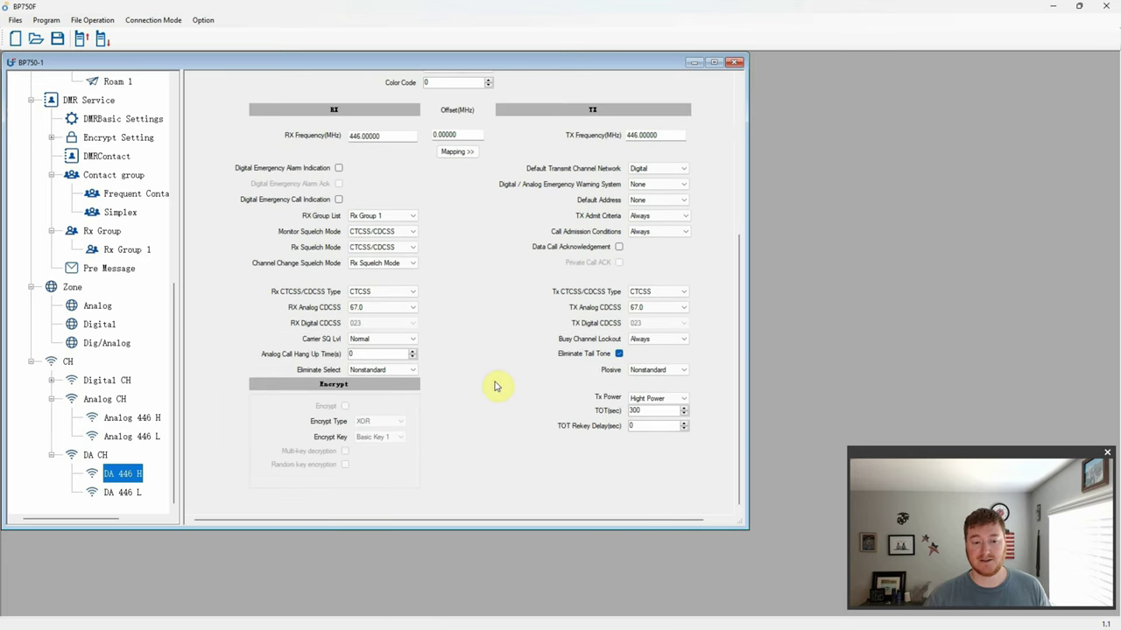
scroll(495, 386, "up", 5)
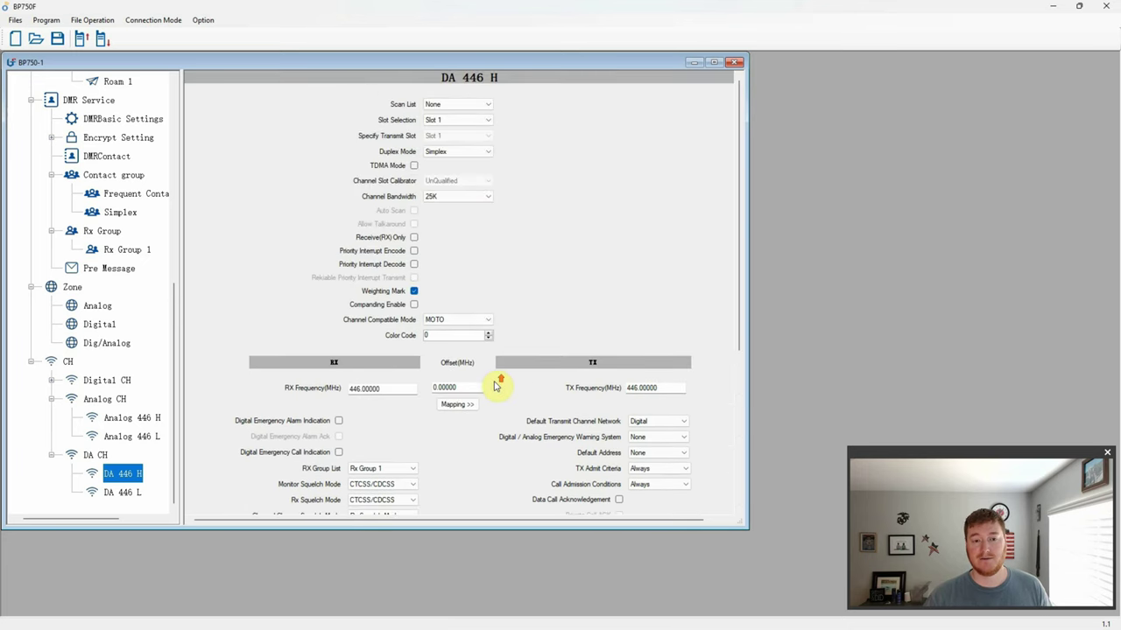